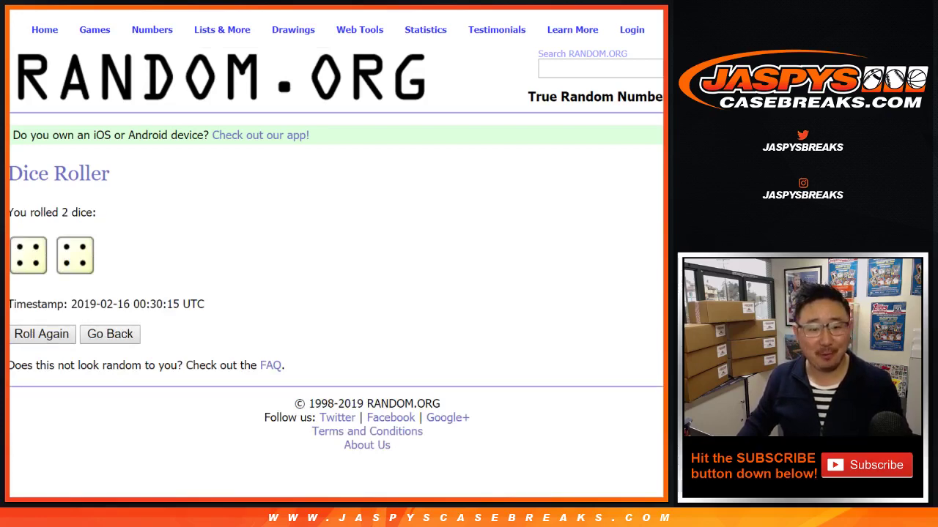
# Randomize the list of participant names eight times in the List Randomizer.
pyautogui.hotkey('ctrl', 'Tab')
pyautogui.scroll(-3, 335, 253)
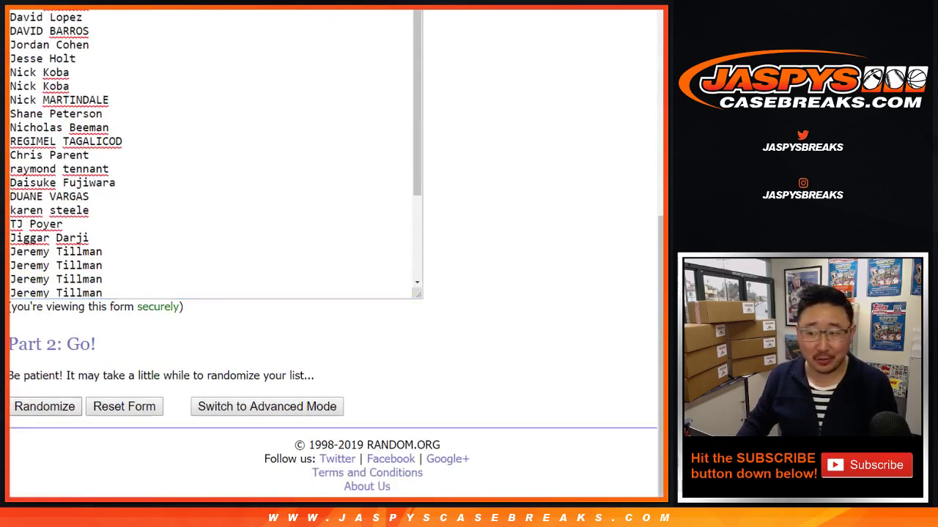
pyautogui.click(44, 407)
pyautogui.scroll(-10, 330, 256)
pyautogui.click(31, 407)
pyautogui.click(31, 407)
pyautogui.scroll(-10, 330, 256)
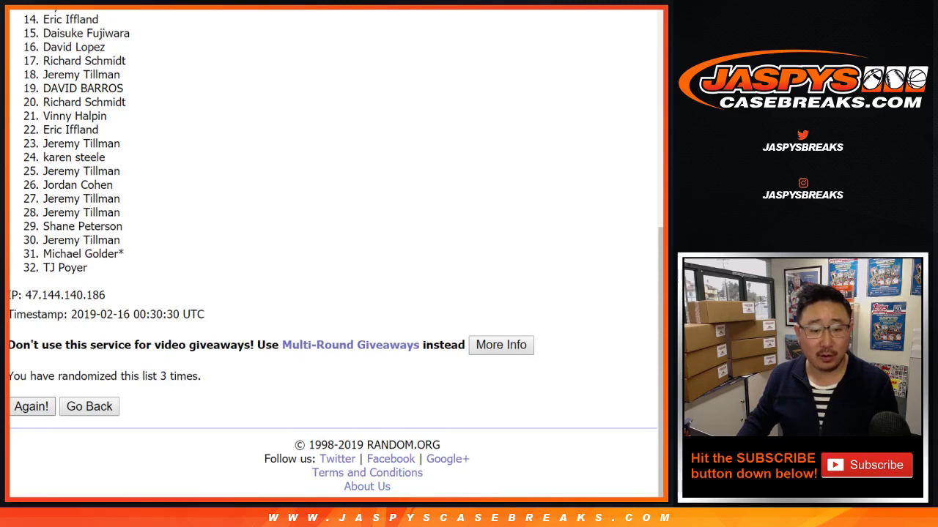
pyautogui.click(31, 406)
pyautogui.scroll(-10, 330, 257)
pyautogui.click(31, 407)
pyautogui.scroll(-10, 329, 256)
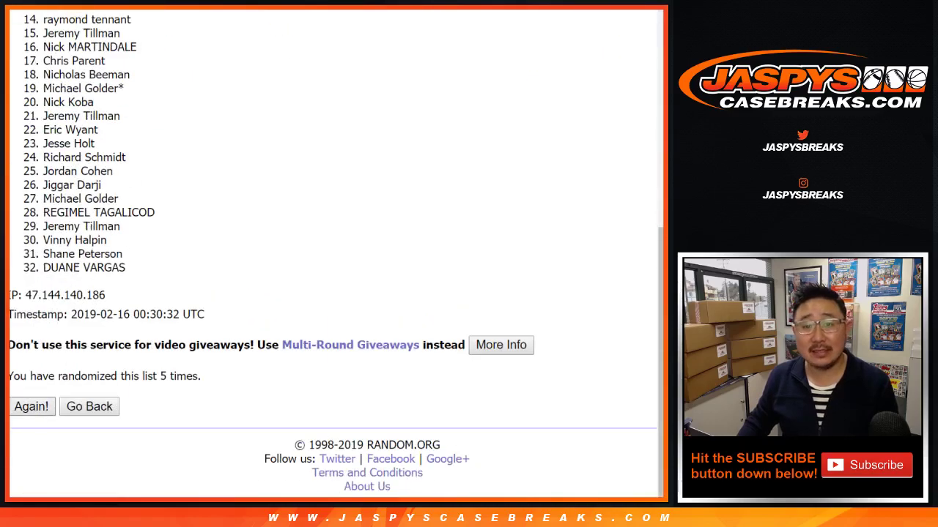
pyautogui.click(31, 406)
pyautogui.scroll(-10, 31, 406)
pyautogui.click(31, 407)
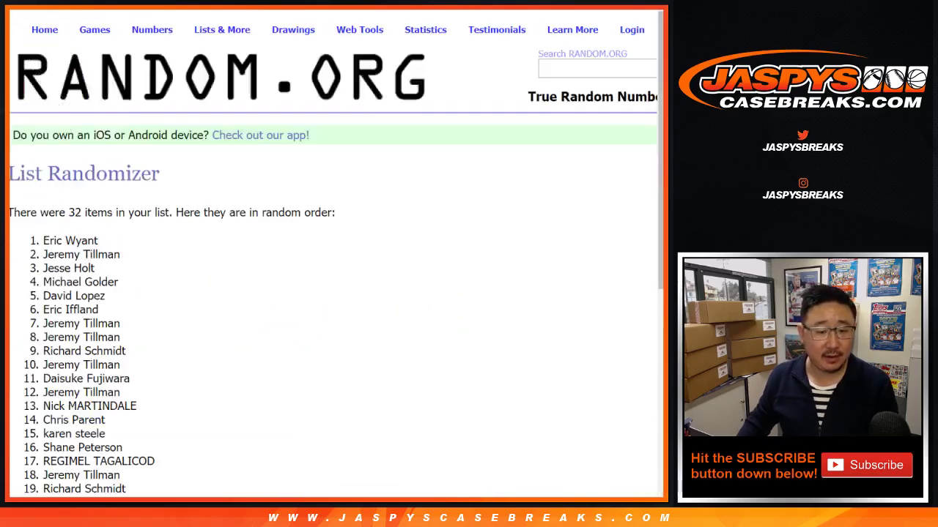
pyautogui.scroll(-10, 31, 406)
pyautogui.click(31, 406)
pyautogui.scroll(-10, 330, 256)
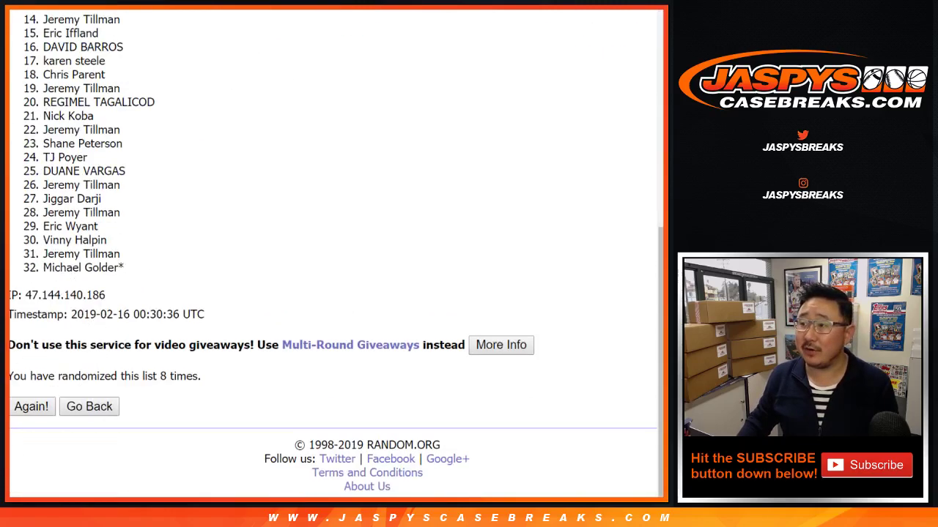
# Copy the 32 randomized participant names and paste them into column A of the spreadsheet, starting at cell A1.
pyautogui.scroll(10, 330, 256)
pyautogui.moveTo(43, 240); pyautogui.dragTo(139, 269)
pyautogui.scroll(4, 139, 268)
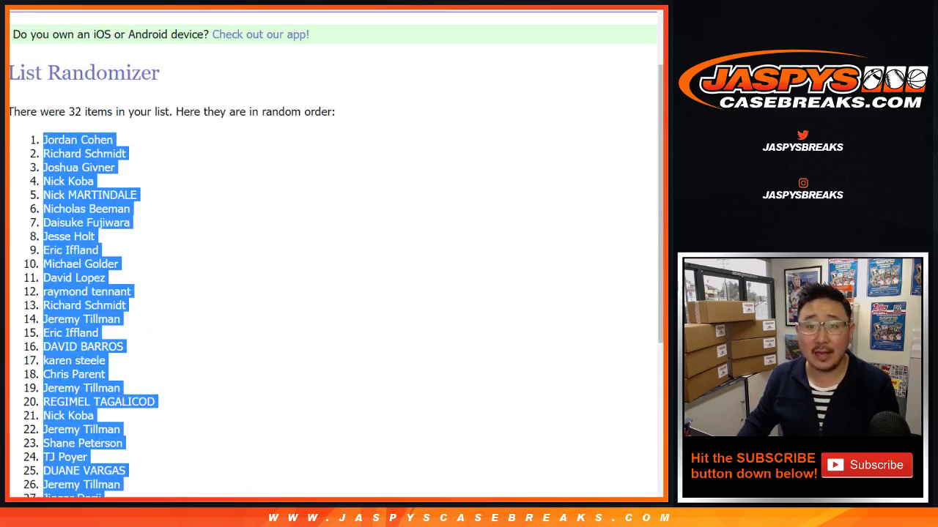
pyautogui.hotkey('ctrl', 'Tab')
pyautogui.rightClick(118, 99)
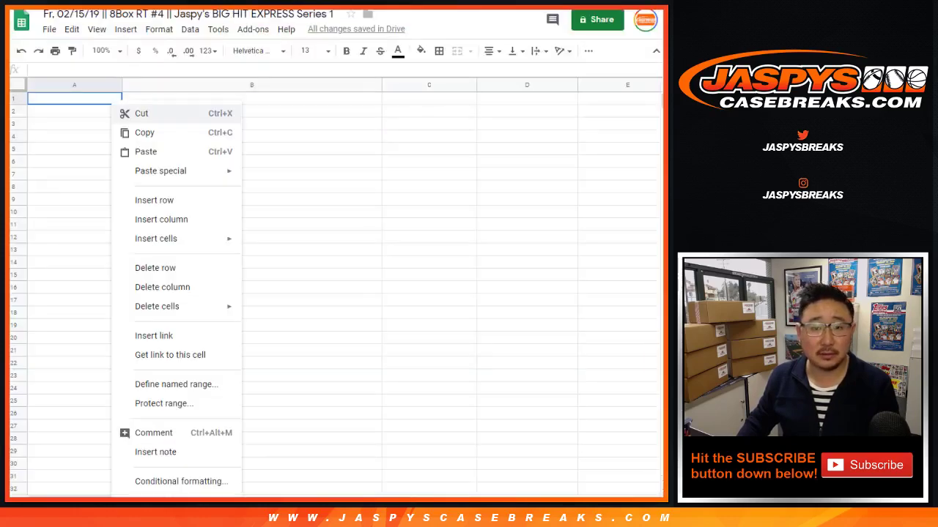
pyautogui.click(147, 151)
# Randomize the list of sports team combinations eight times in the List Randomizer.
pyautogui.hotkey('ctrl', 'Tab')
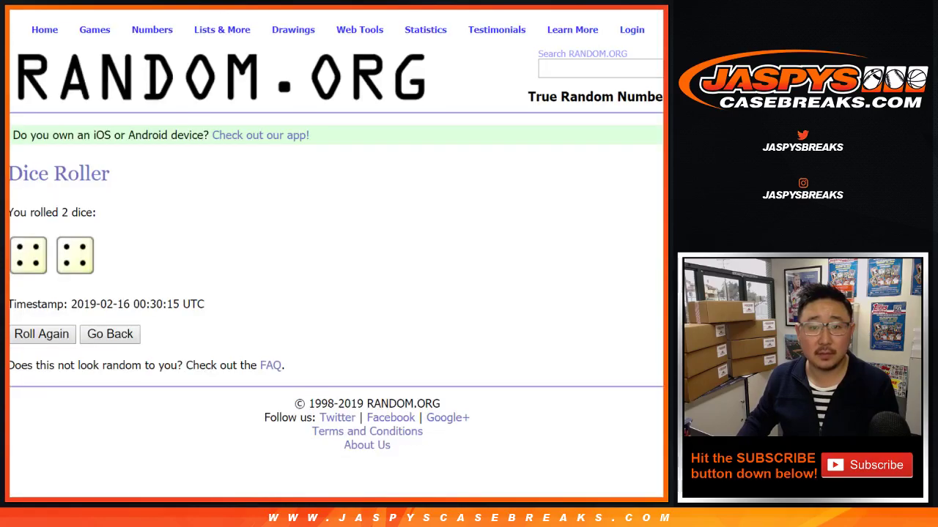
pyautogui.hotkey('ctrl', 'Tab')
pyautogui.scroll(-3, 334, 293)
pyautogui.click(45, 406)
pyautogui.scroll(-3, 45, 407)
pyautogui.click(32, 407)
pyautogui.scroll(-5, 32, 407)
pyautogui.click(31, 406)
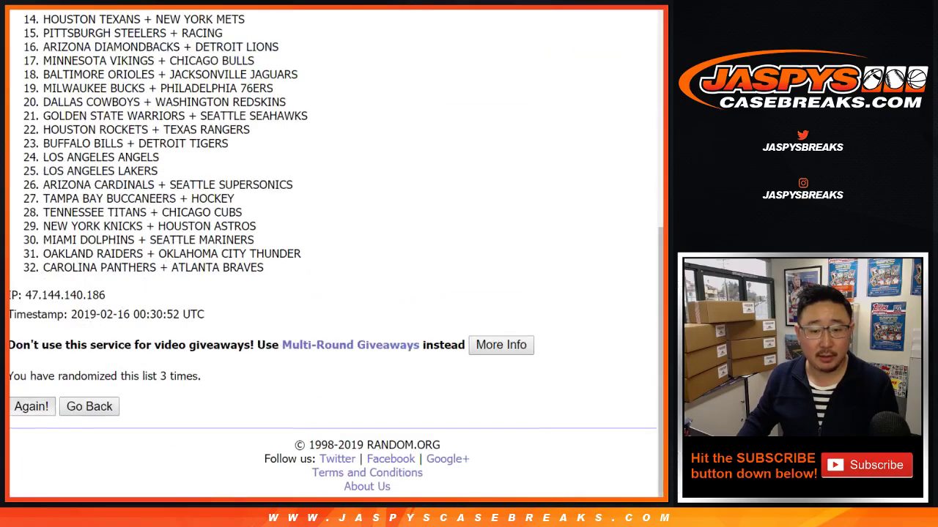
pyautogui.click(31, 407)
pyautogui.click(30, 407)
pyautogui.click(31, 407)
pyautogui.click(31, 407)
pyautogui.click(31, 407)
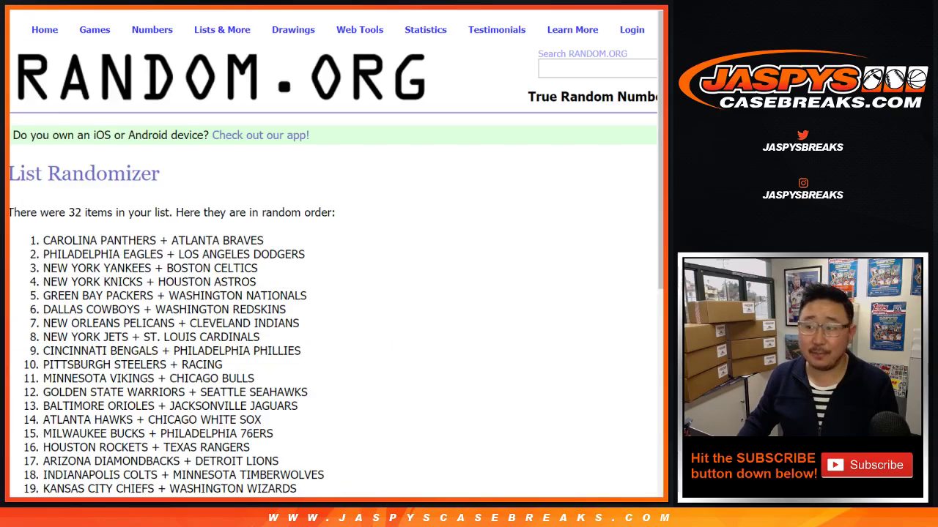
pyautogui.click(31, 407)
# Copy the 32 randomized team combinations and paste them into column B of the spreadsheet, starting at cell B1.
pyautogui.moveTo(43, 240); pyautogui.dragTo(301, 269)
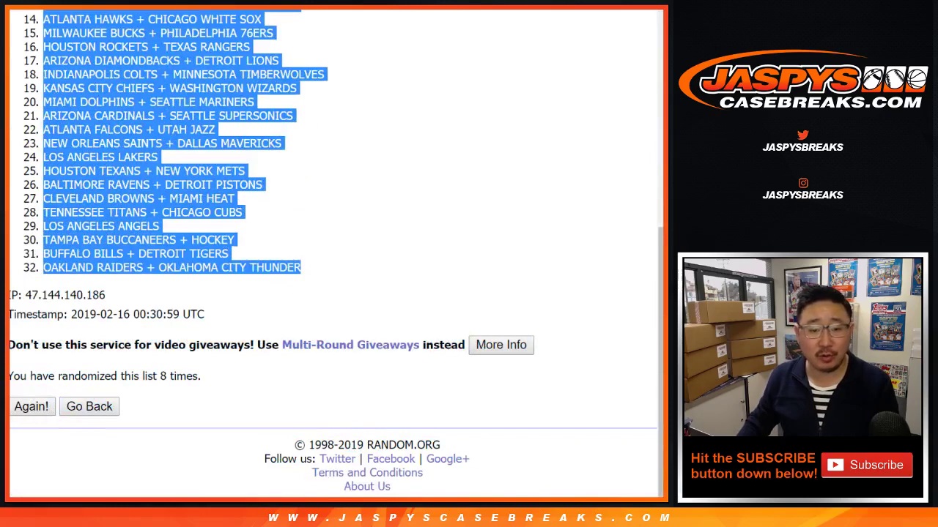
pyautogui.hotkey('ctrl', 'Tab')
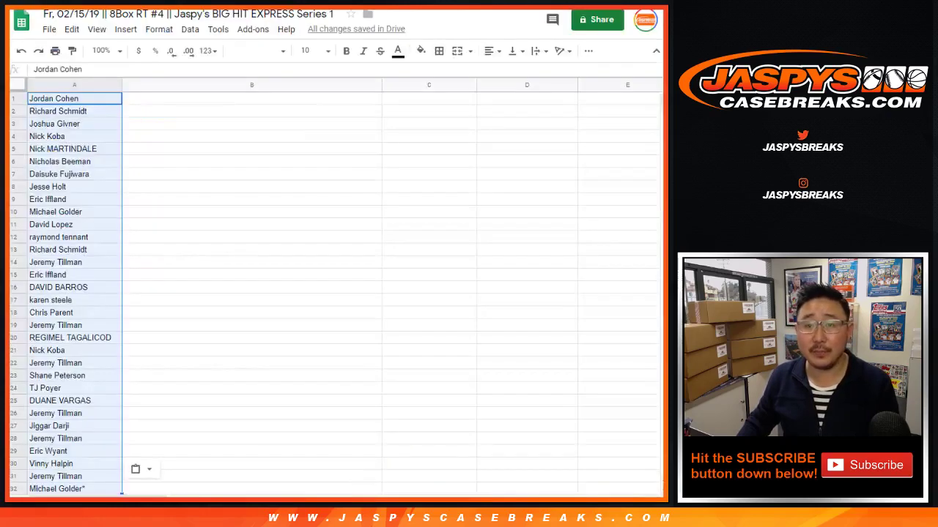
pyautogui.click(189, 99)
pyautogui.rightClick(190, 100)
pyautogui.click(213, 151)
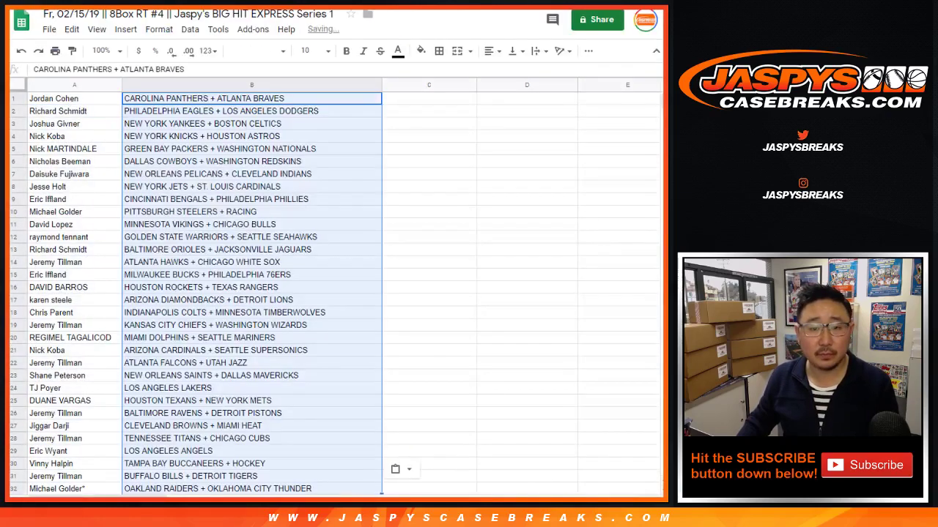
# Format the entire sheet in Helvetica Neue with font size 13.
pyautogui.click(18, 85)
pyautogui.click(256, 51)
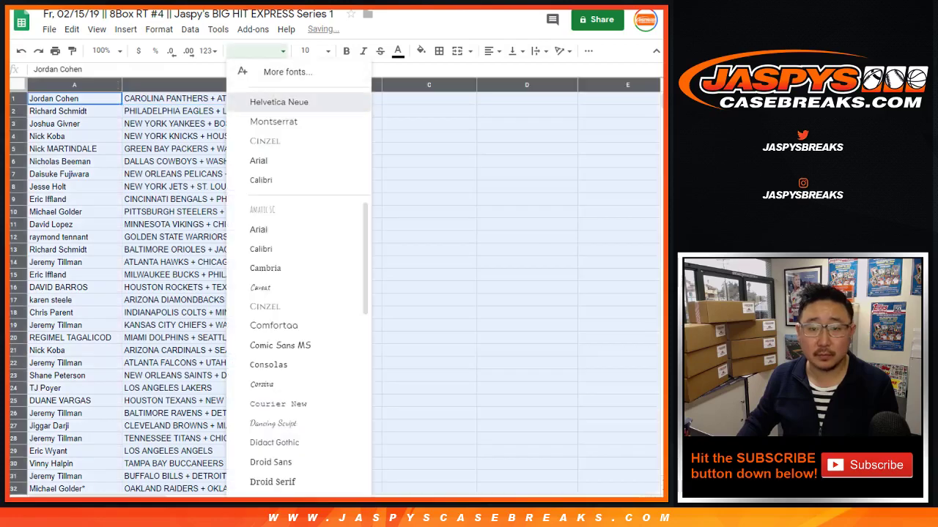
pyautogui.click(279, 101)
pyautogui.click(311, 51)
pyautogui.write('13')
pyautogui.press('Return')
# Zoom the sheet to 150% and fit the column widths to their contents.
pyautogui.click(101, 51)
pyautogui.click(106, 167)
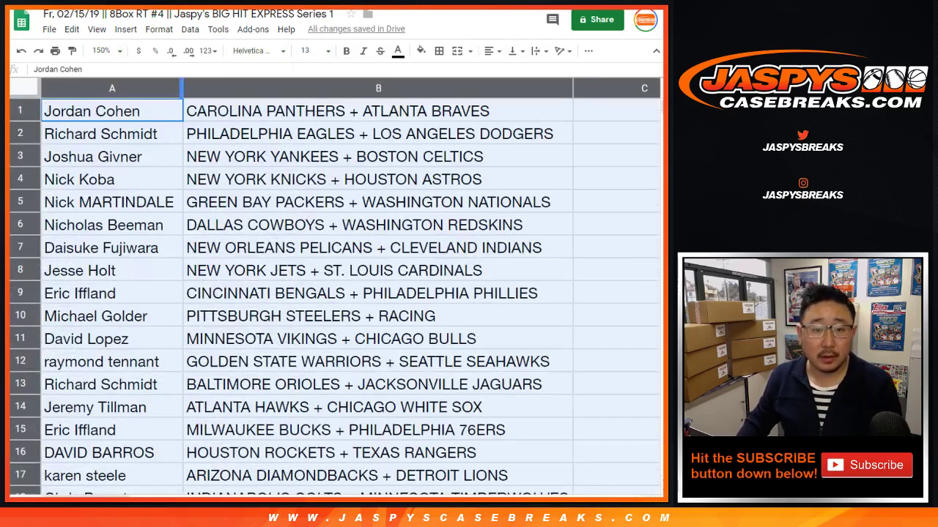
pyautogui.doubleClick(181, 88)
# Review the participant and team pairings one by one, highlighting each whole row in turn from row 2 to row 23.
pyautogui.click(20, 133)
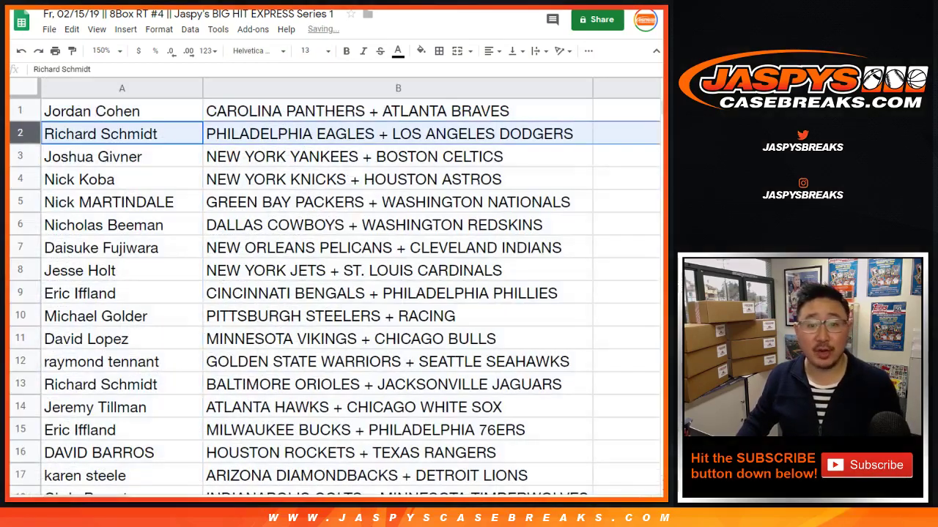
pyautogui.click(20, 156)
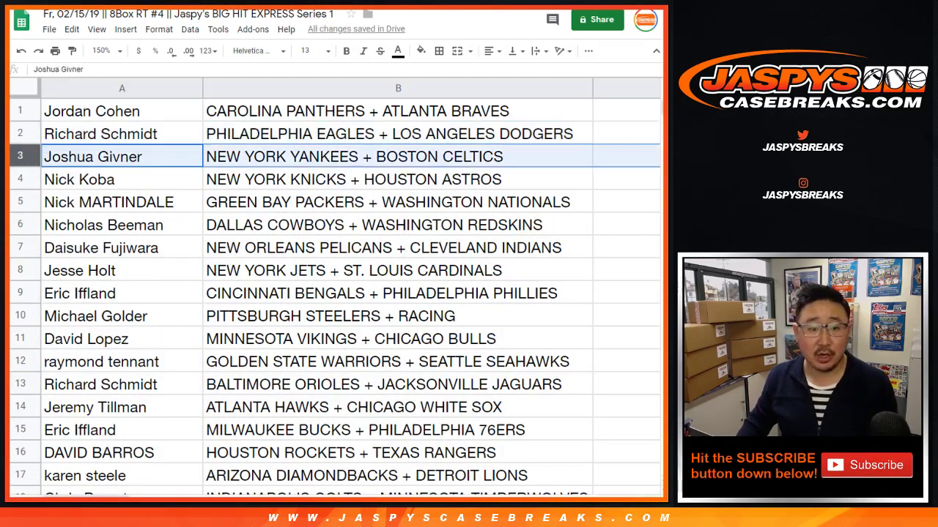
pyautogui.click(21, 179)
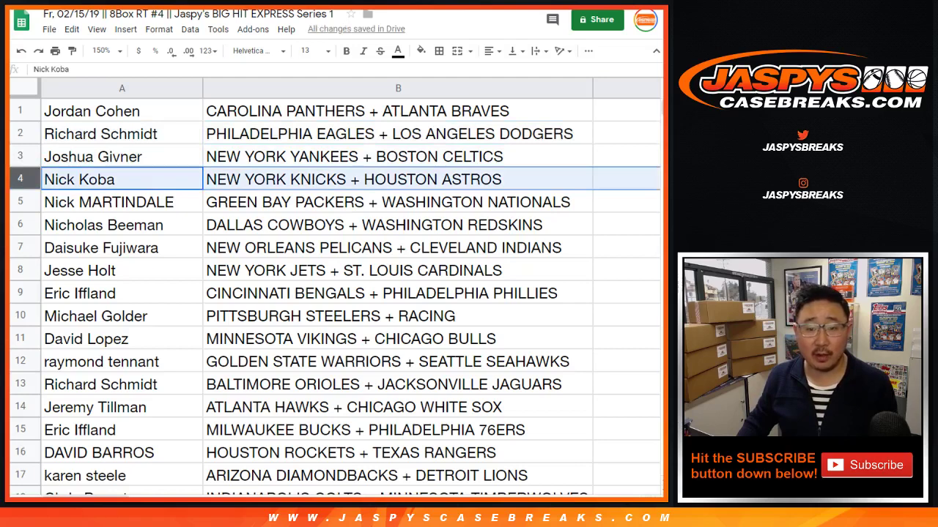
pyautogui.click(20, 201)
pyautogui.scroll(-2, 335, 301)
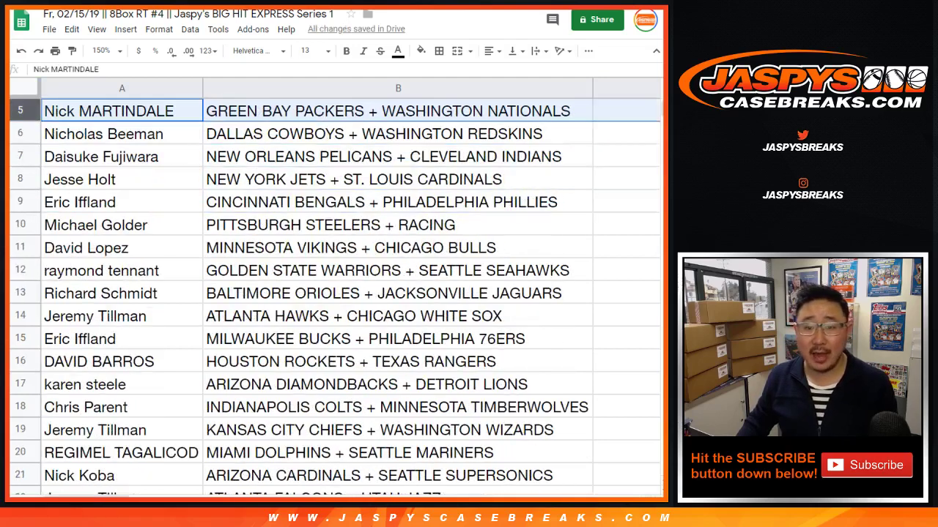
pyautogui.click(20, 133)
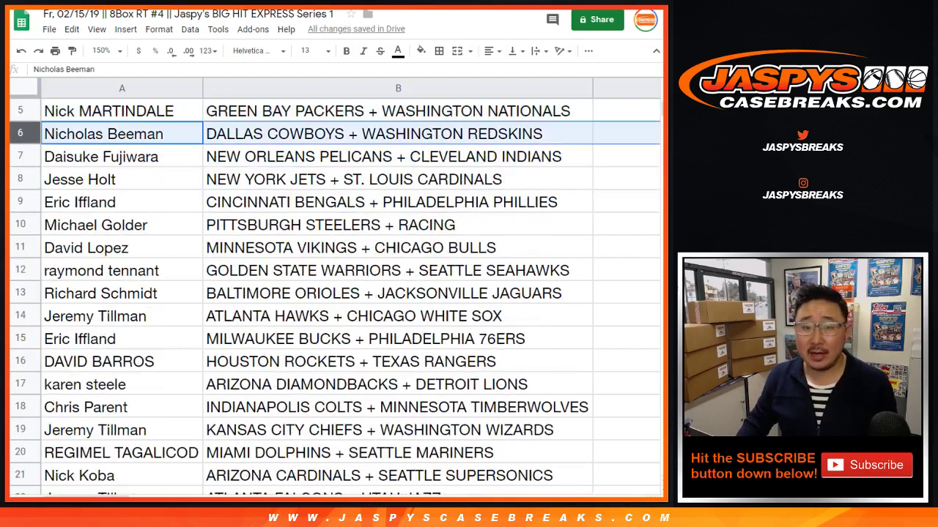
pyautogui.click(20, 156)
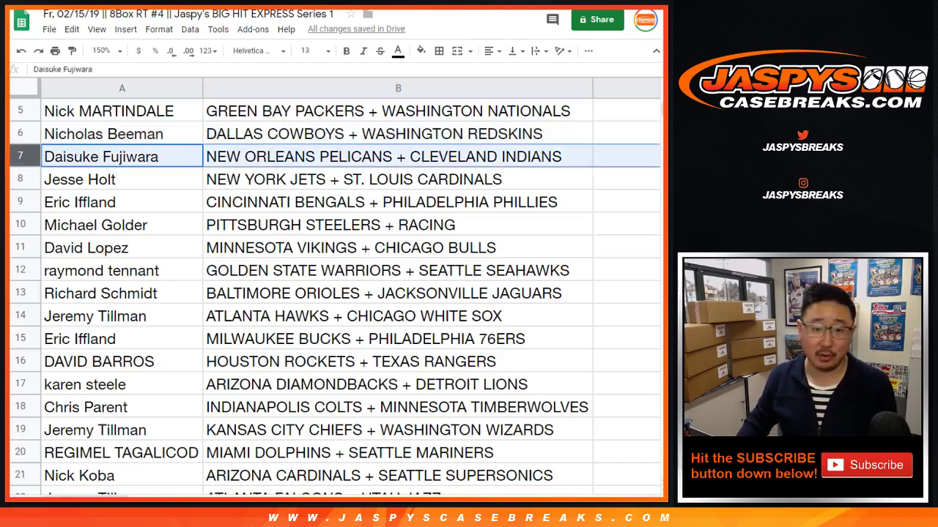
pyautogui.click(21, 178)
pyautogui.scroll(-1, 21, 178)
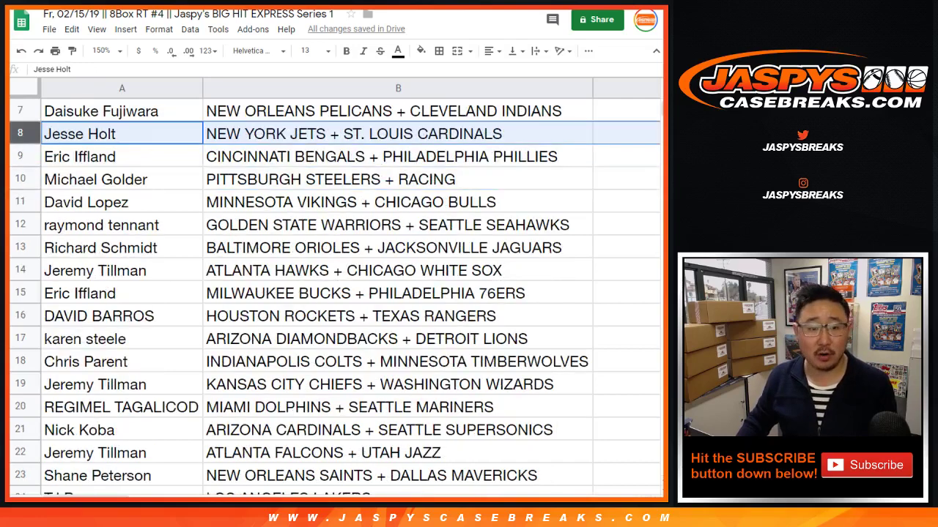
pyautogui.click(20, 156)
pyautogui.click(21, 178)
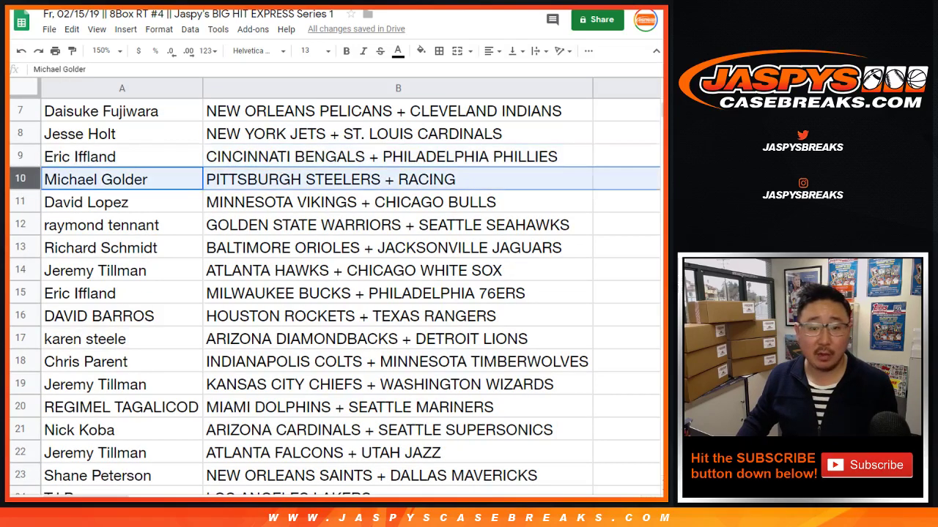
pyautogui.click(21, 201)
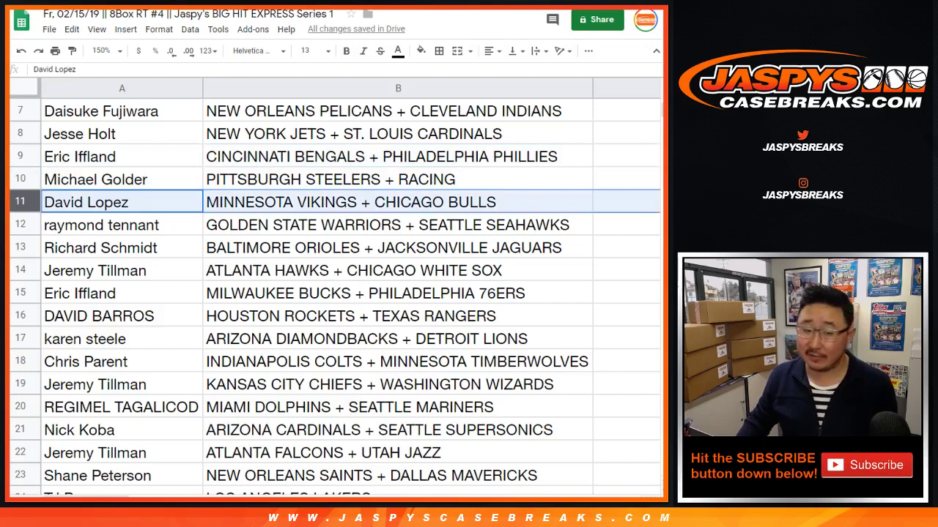
pyautogui.scroll(-2, 334, 293)
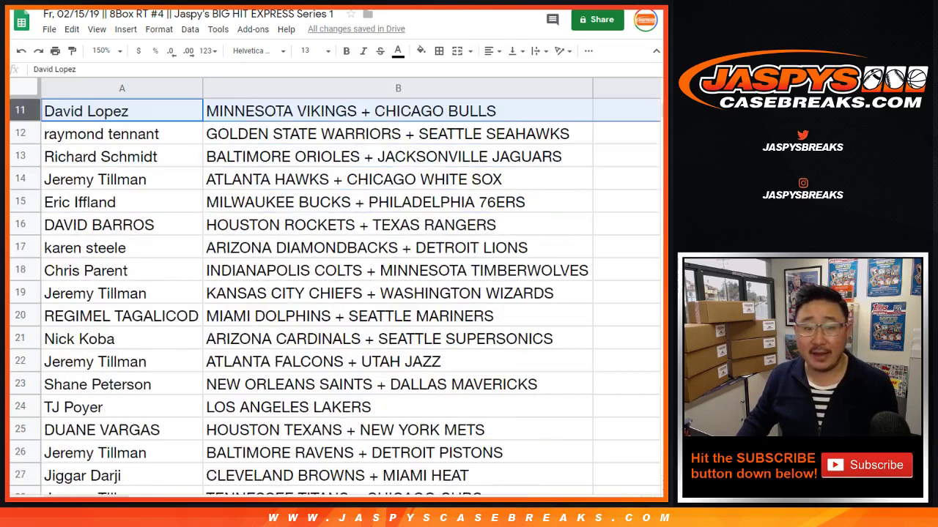
pyautogui.click(20, 134)
pyautogui.click(20, 157)
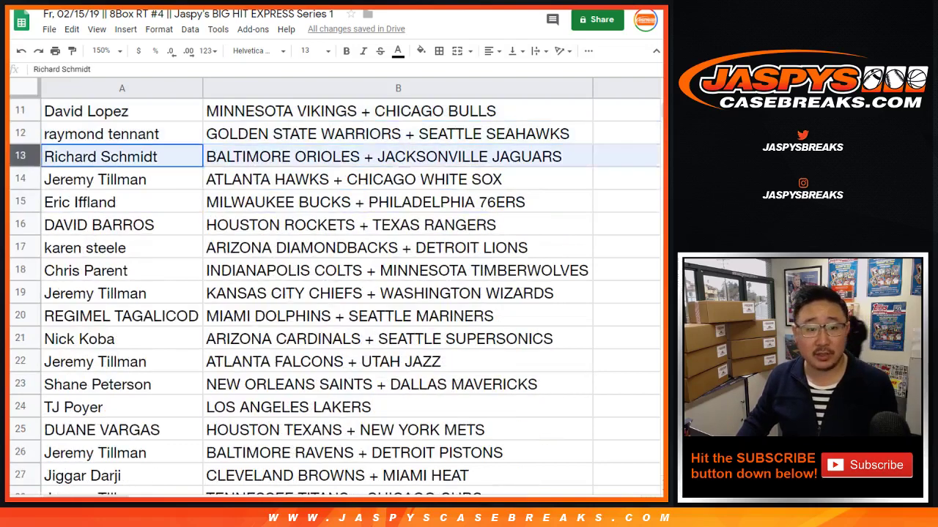
pyautogui.click(21, 179)
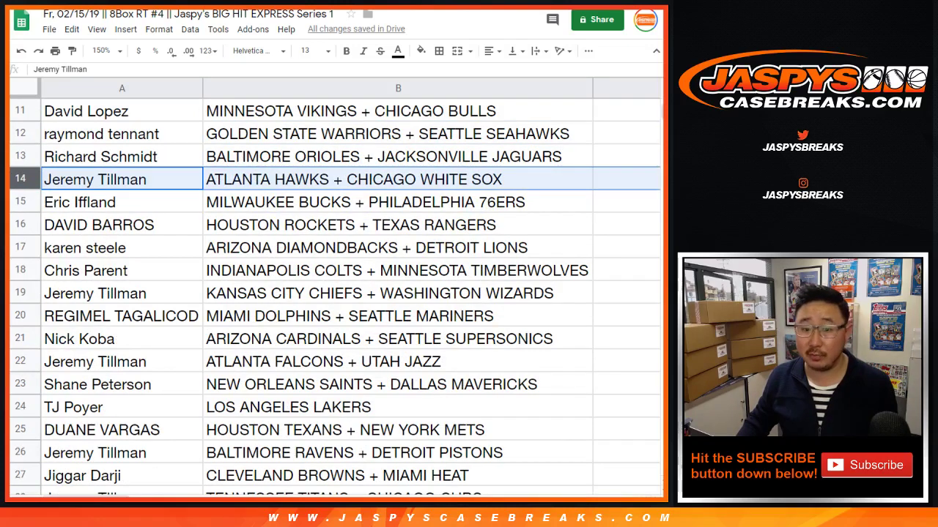
pyautogui.click(21, 202)
pyautogui.scroll(-1, 334, 293)
pyautogui.scroll(-1, 334, 293)
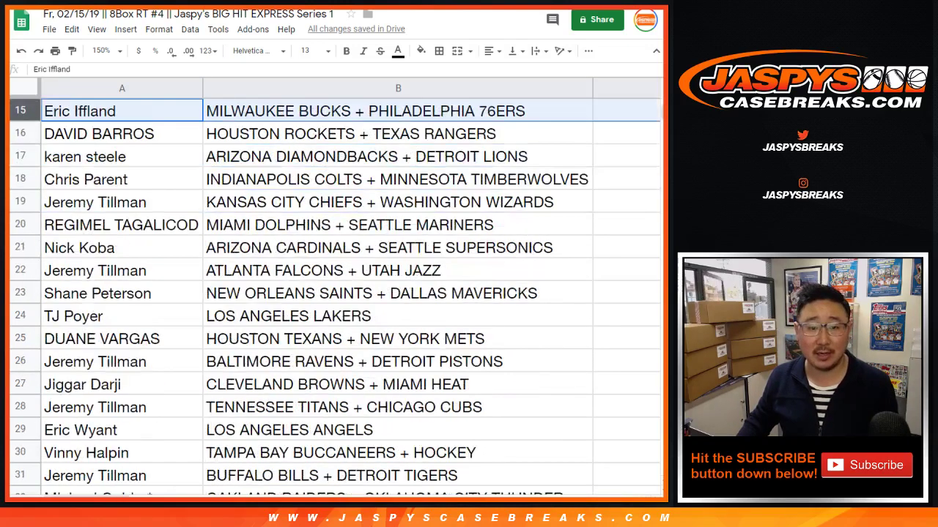
pyautogui.click(20, 134)
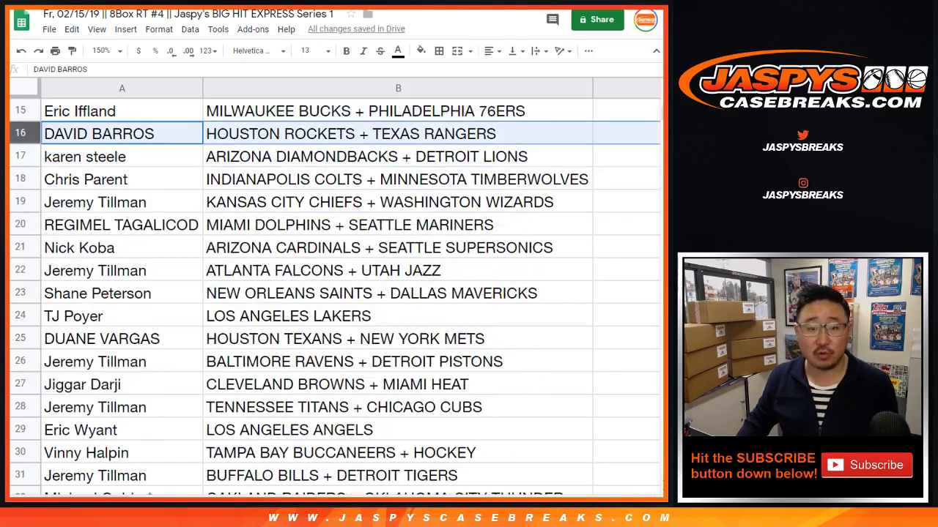
pyautogui.click(21, 157)
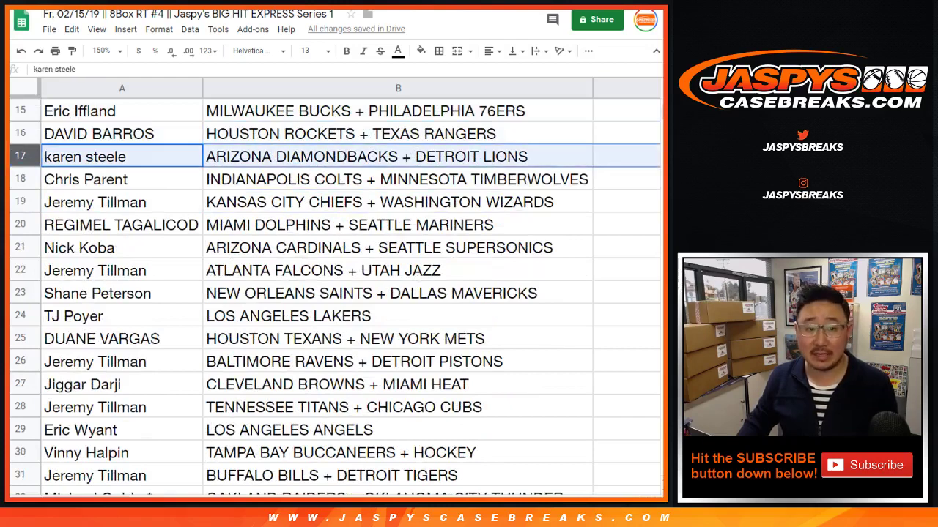
pyautogui.click(20, 179)
pyautogui.click(20, 202)
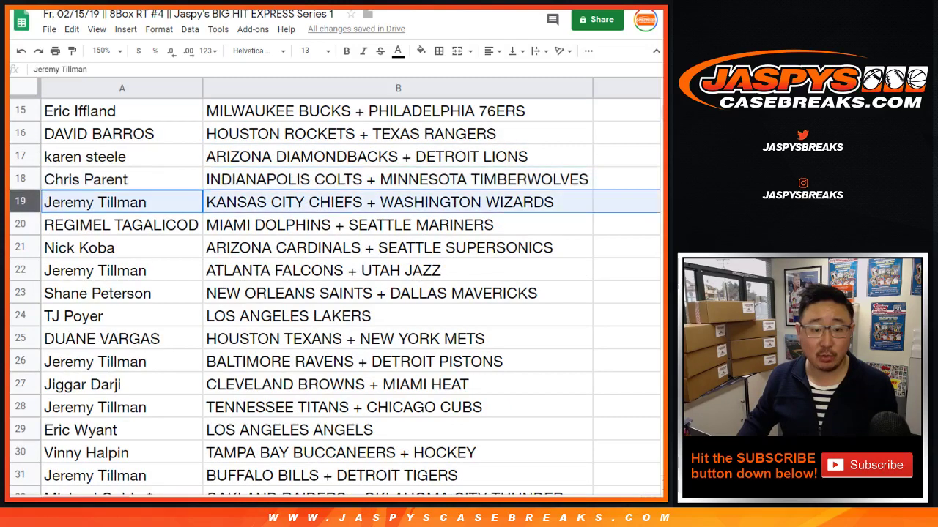
pyautogui.scroll(-2, 334, 296)
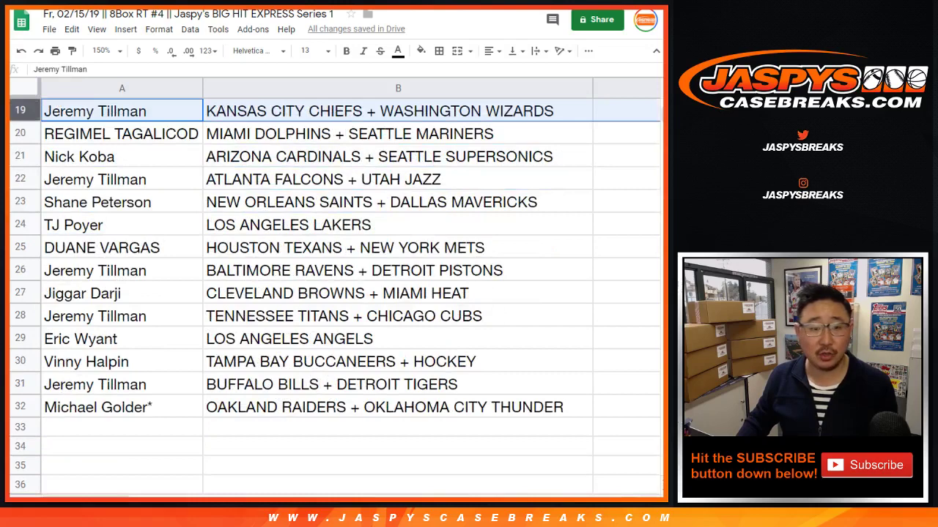
pyautogui.click(21, 133)
pyautogui.click(20, 156)
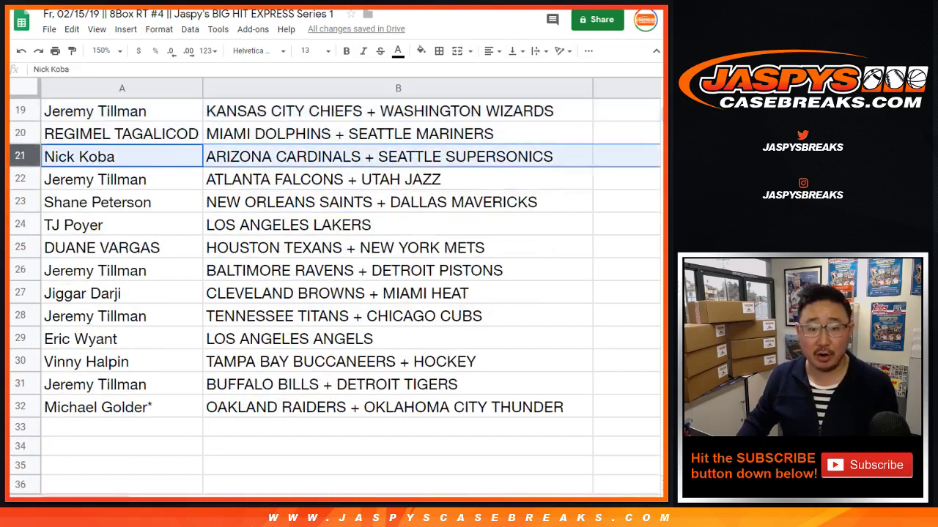
pyautogui.click(20, 179)
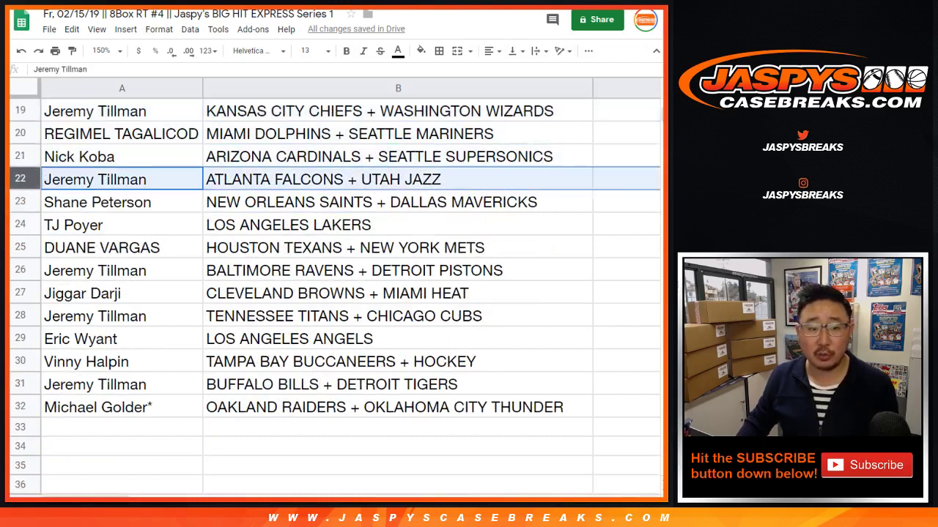
pyautogui.click(21, 202)
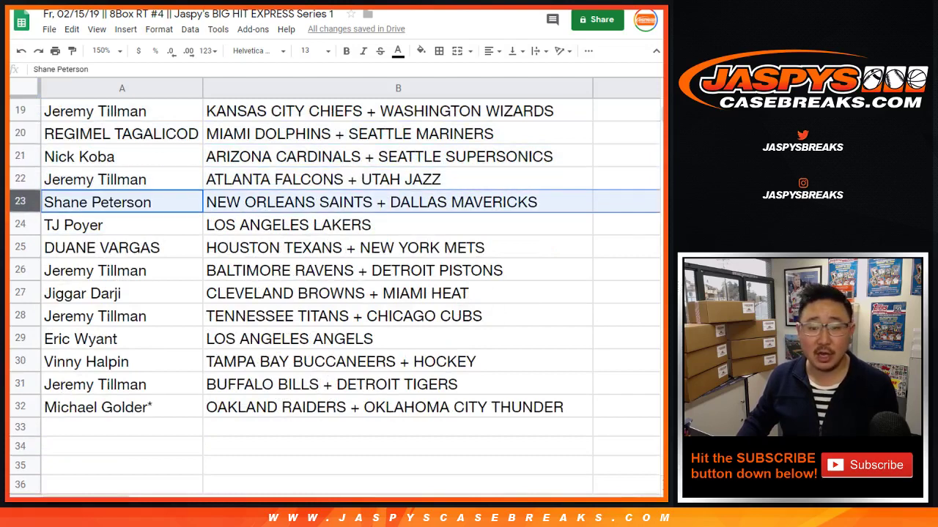
# Review the remaining participant and team pairings one by one, highlighting each whole row in turn from row 24 to row 32.
pyautogui.click(20, 224)
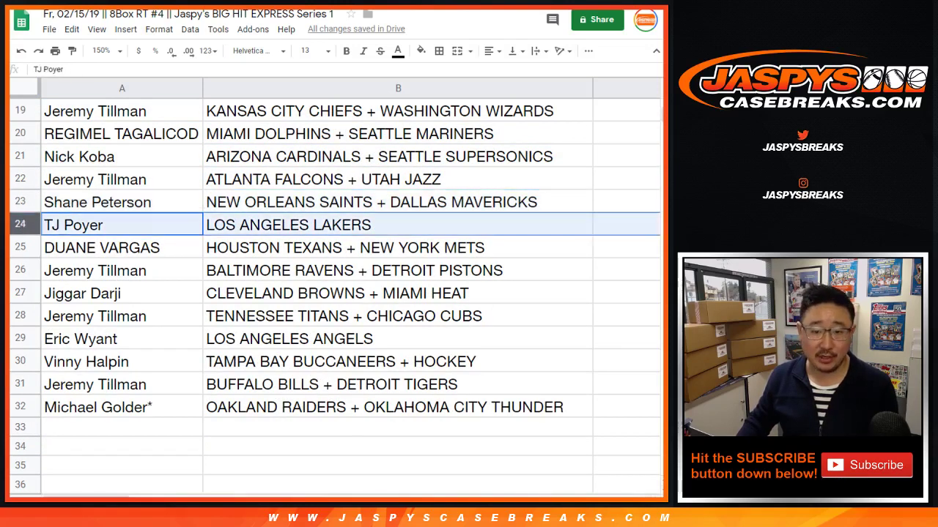
pyautogui.scroll(-2, 335, 293)
pyautogui.click(21, 156)
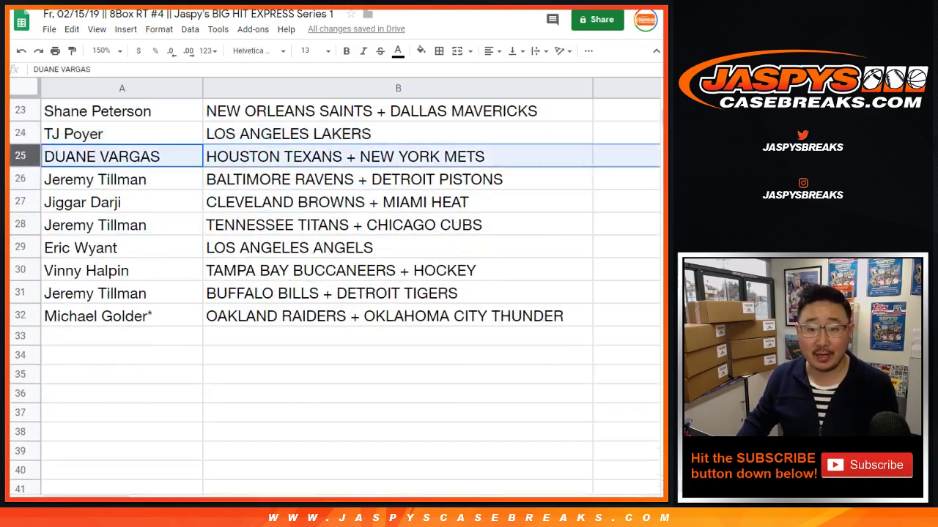
pyautogui.click(20, 179)
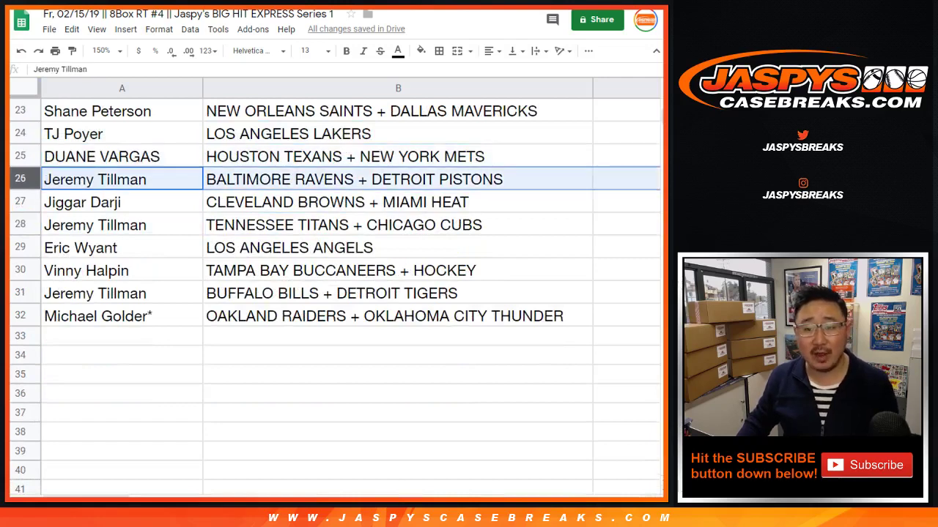
pyautogui.click(21, 202)
pyautogui.scroll(-2, 335, 293)
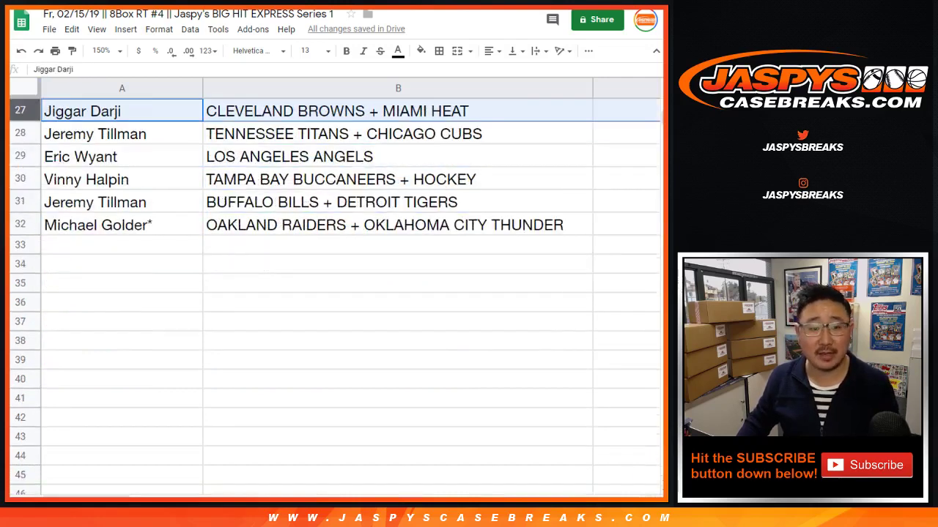
pyautogui.click(20, 133)
pyautogui.click(20, 156)
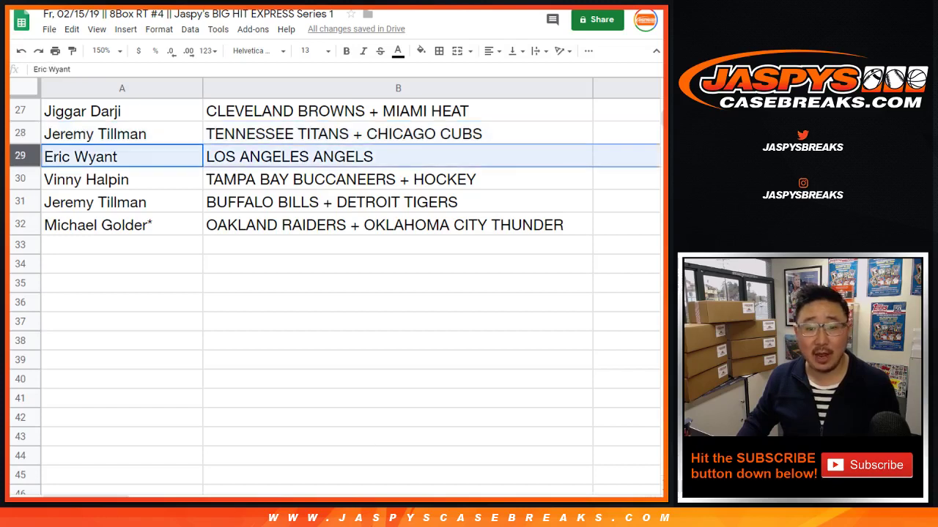
pyautogui.click(21, 178)
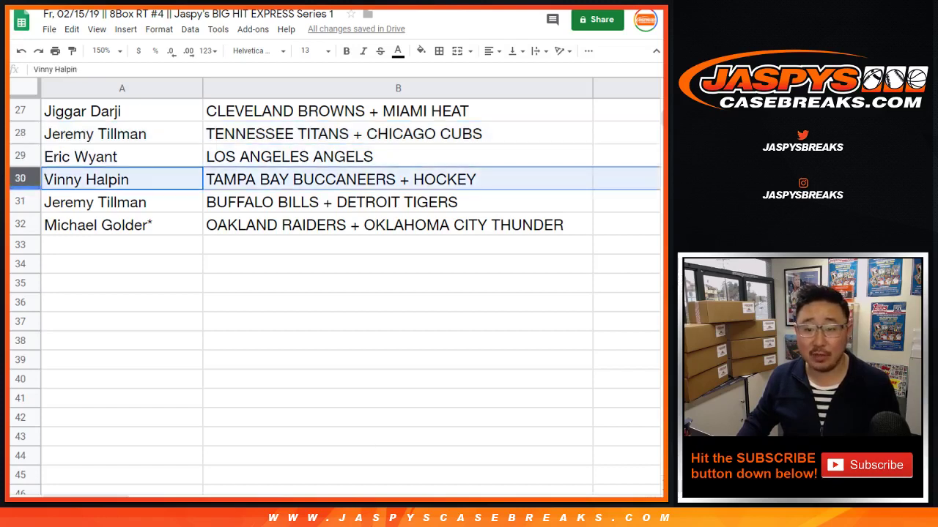
pyautogui.click(21, 201)
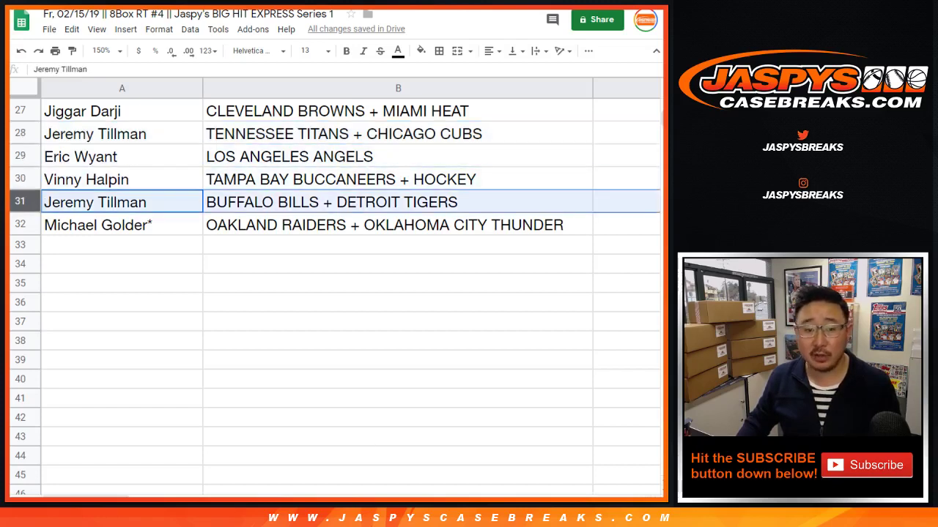
pyautogui.click(21, 224)
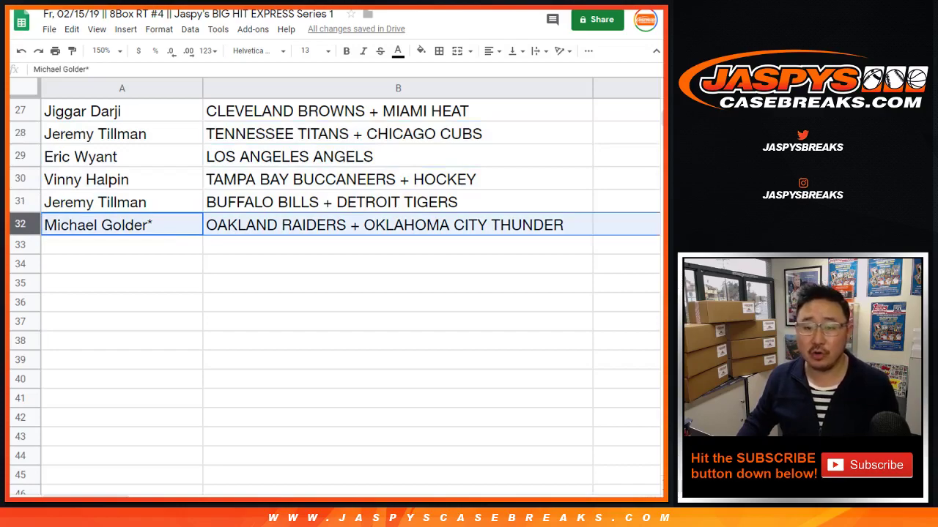
# Set the sheet's zoom to 85%.
pyautogui.scroll(8, 336, 293)
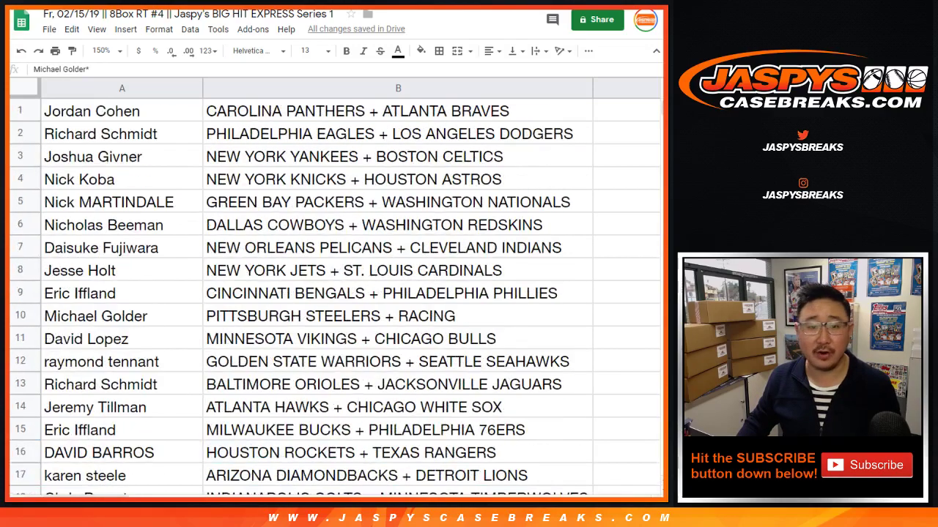
pyautogui.click(101, 50)
pyautogui.write('85')
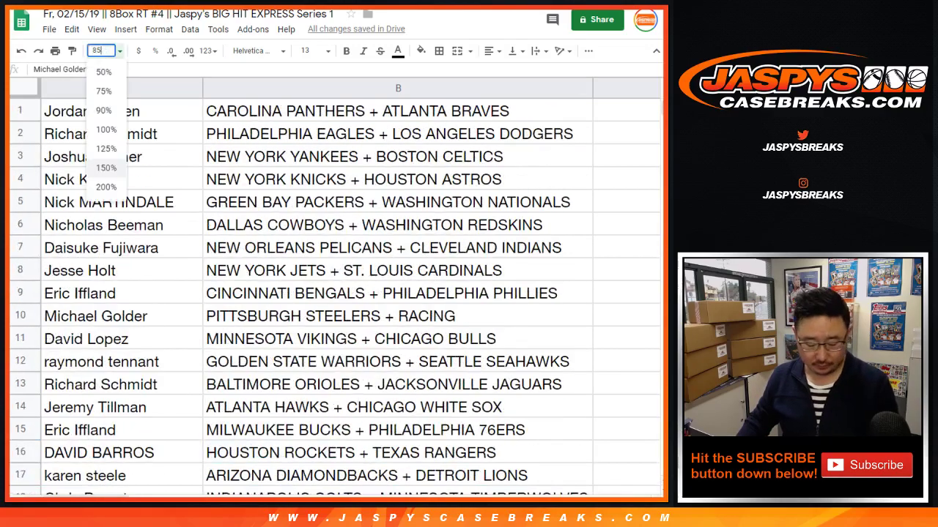
pyautogui.press('Return')
# Sort the sheet by the team combinations in column B from A to Z.
pyautogui.click(225, 83)
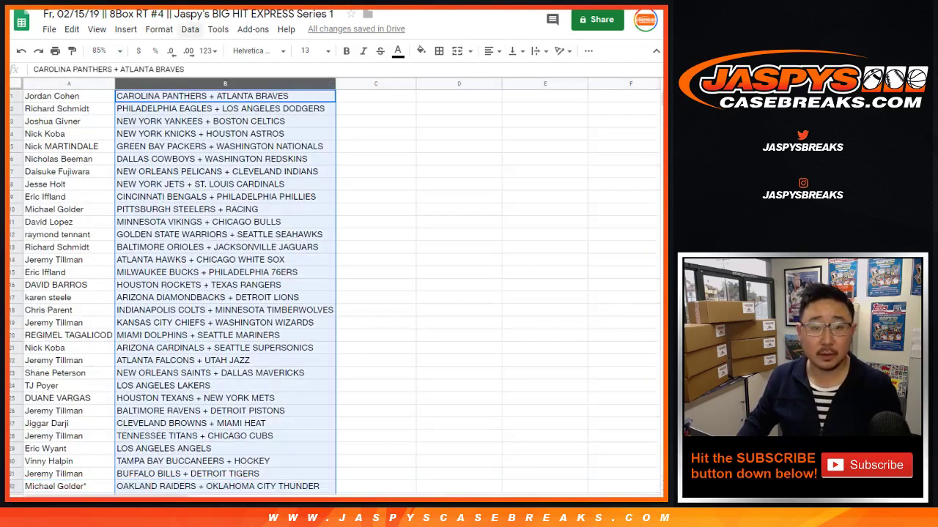
pyautogui.click(189, 29)
pyautogui.click(235, 48)
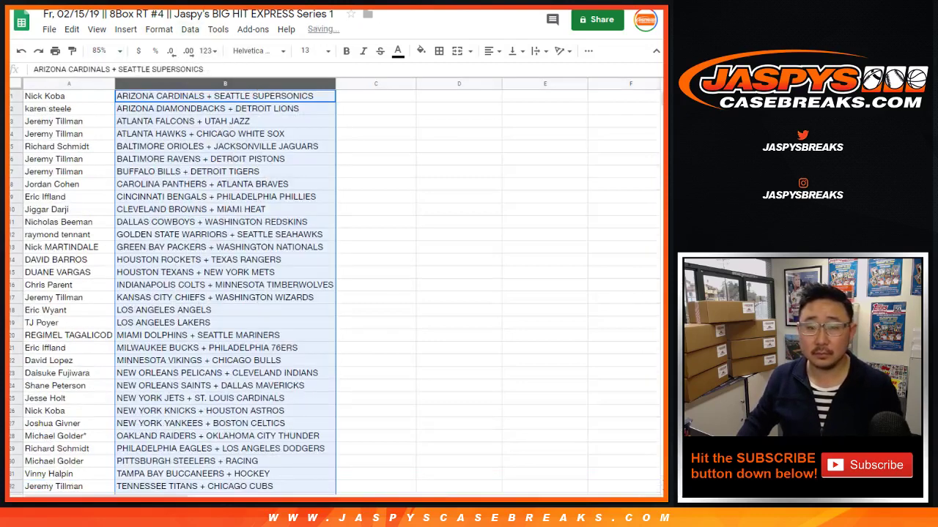
# Apply all borders to the pairings table in columns A and B and center its text horizontally.
pyautogui.click(69, 95)
pyautogui.hotkey('ctrl', 'a')
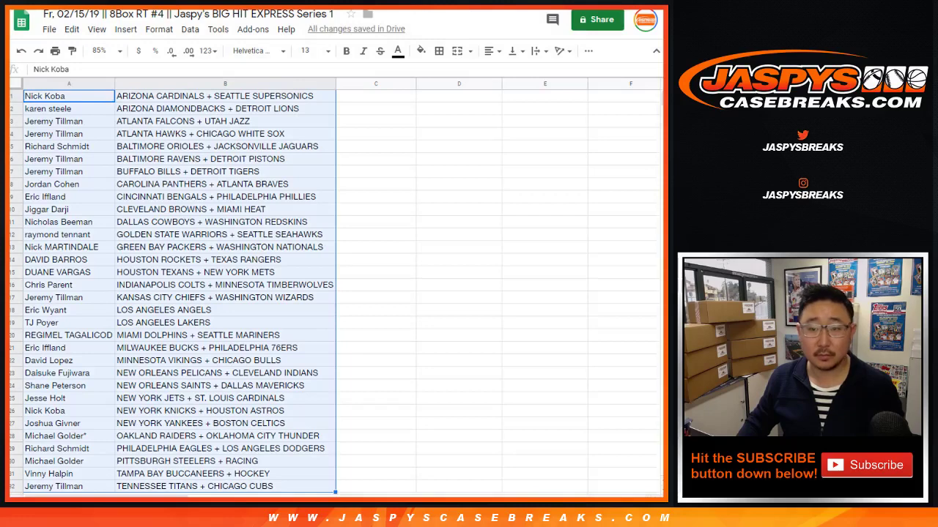
pyautogui.click(439, 50)
pyautogui.click(443, 74)
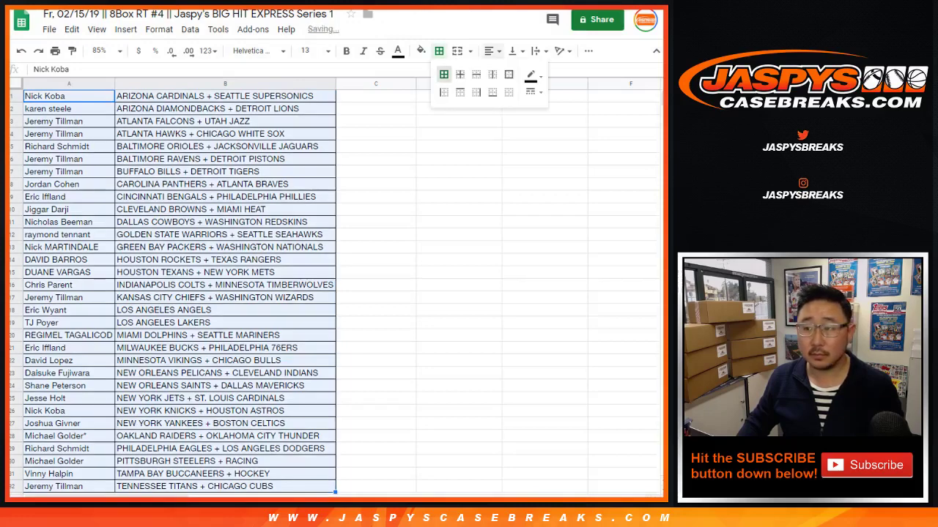
pyautogui.click(493, 52)
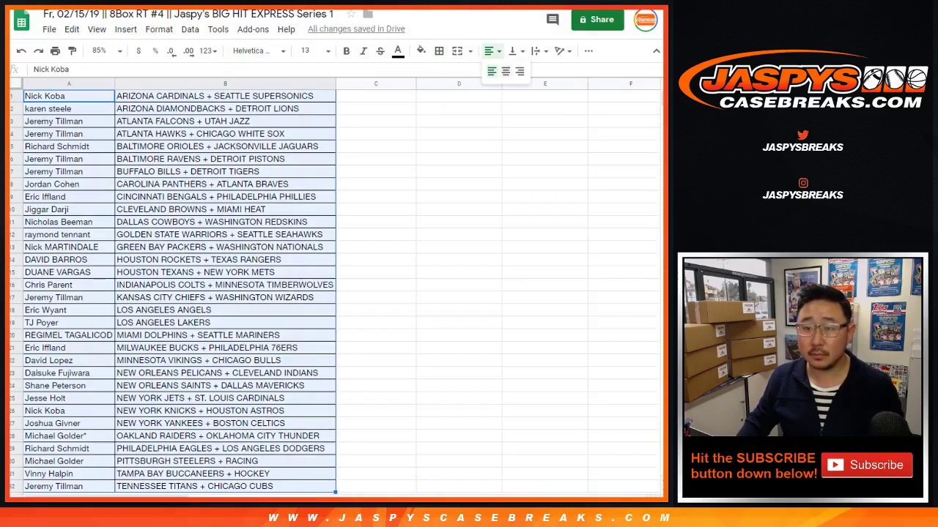
pyautogui.click(506, 71)
pyautogui.click(376, 96)
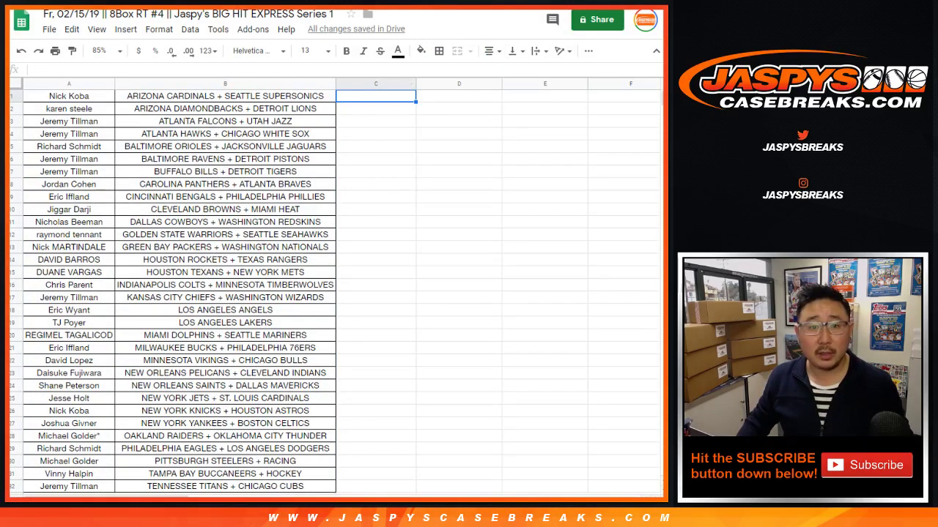
# Switch to the RANDOM.ORG List Randomizer, randomize the list of cases eight times, and highlight the first case in the result.
pyautogui.hotkey('ctrl', 'Tab')
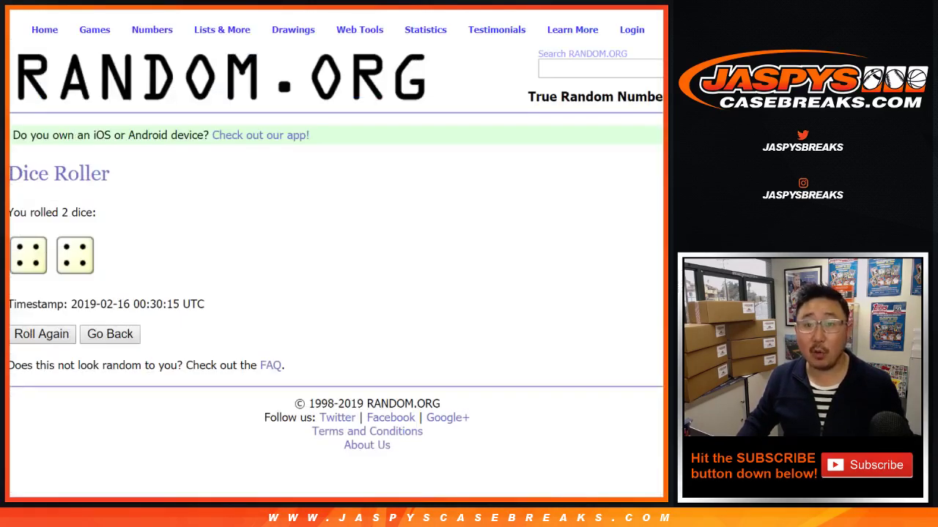
pyautogui.hotkey('ctrl', 'Tab')
pyautogui.scroll(-3, 336, 256)
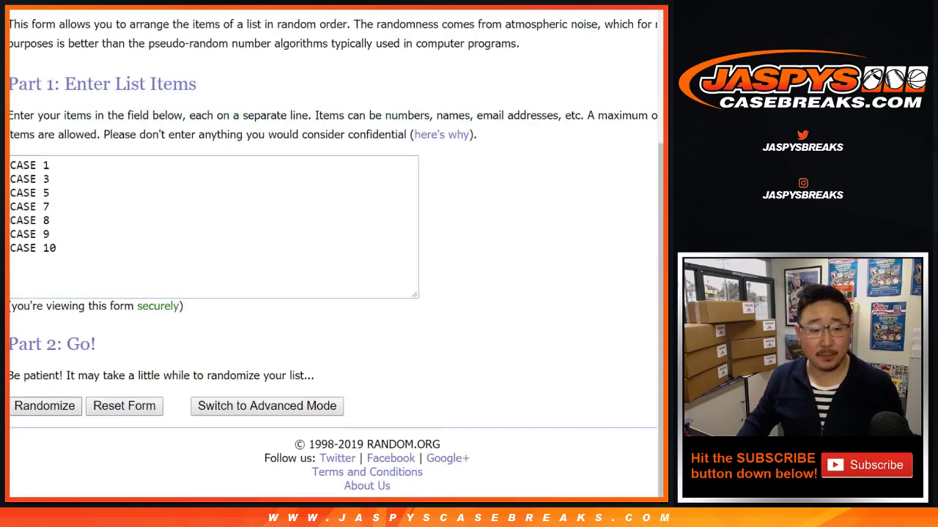
pyautogui.click(45, 406)
pyautogui.click(31, 433)
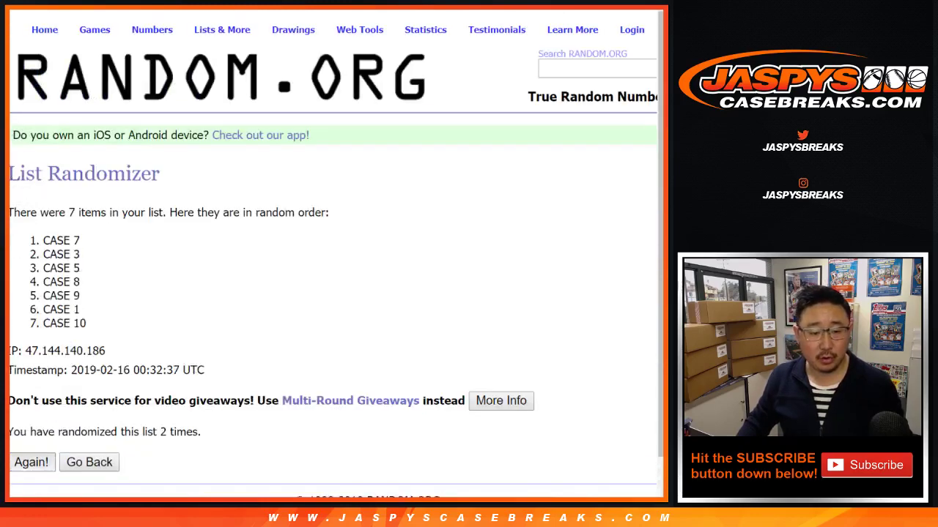
pyautogui.click(32, 462)
pyautogui.click(31, 462)
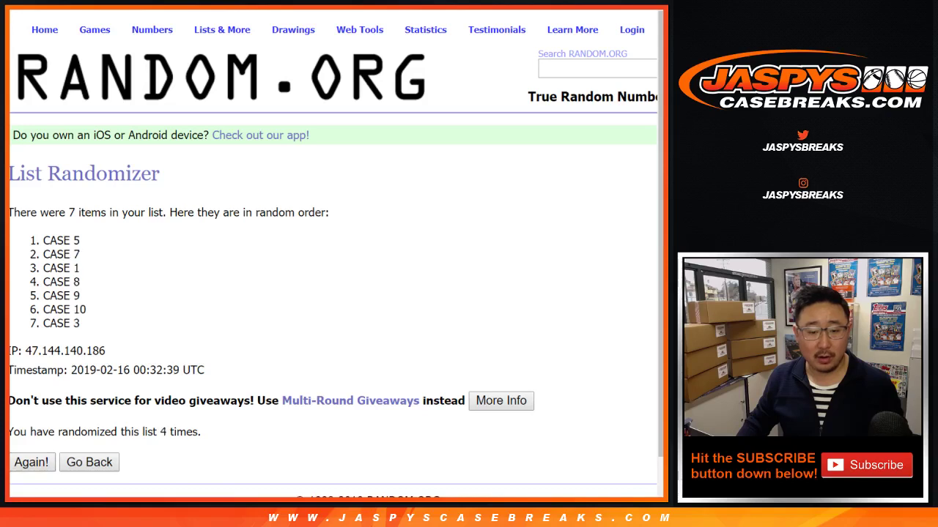
pyautogui.click(31, 462)
pyautogui.click(31, 462)
pyautogui.click(31, 462)
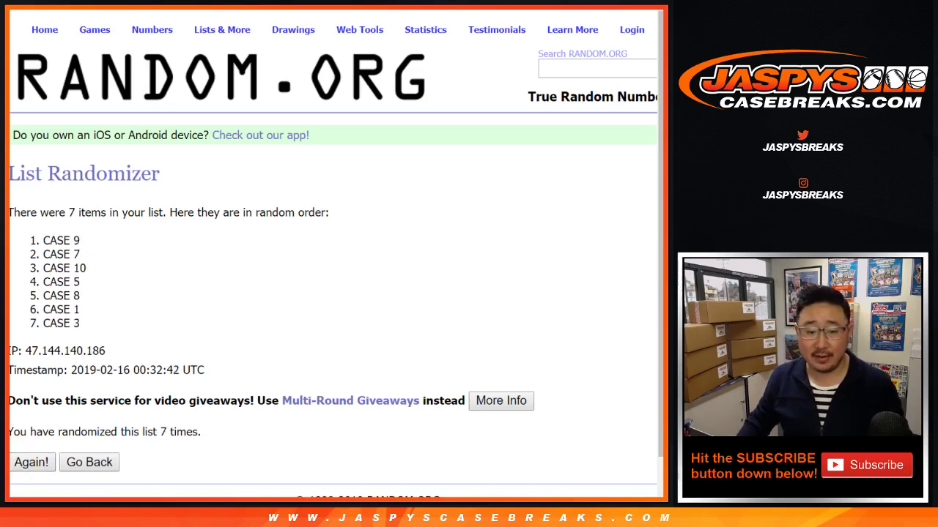
pyautogui.click(31, 462)
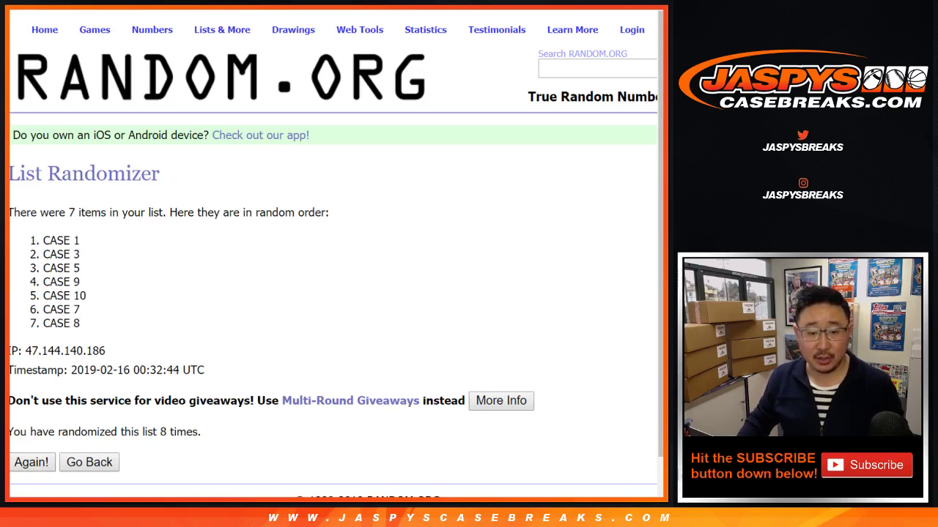
pyautogui.tripleClick(61, 241)
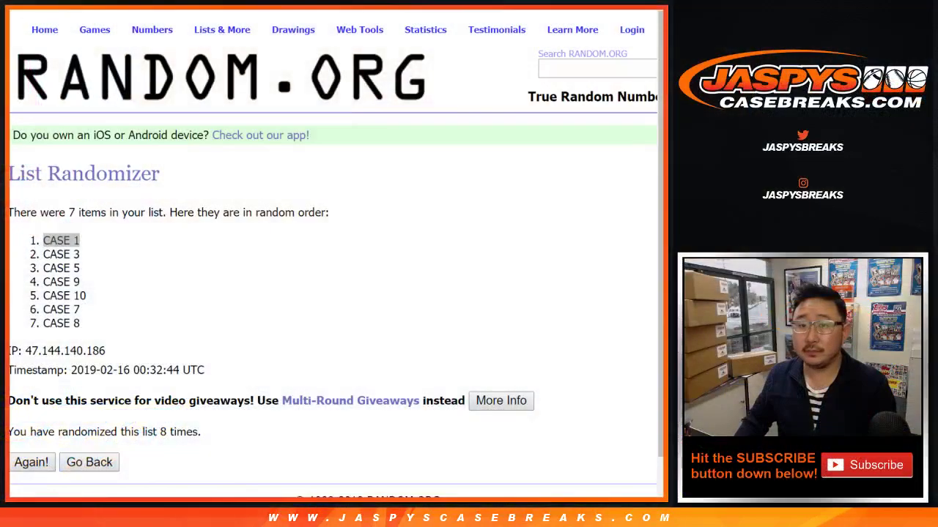
# Return to the spreadsheet and highlight rows 29 and 10 together for review, finishing with only cell C1 selected.
pyautogui.hotkey('ctrl', 'Tab')
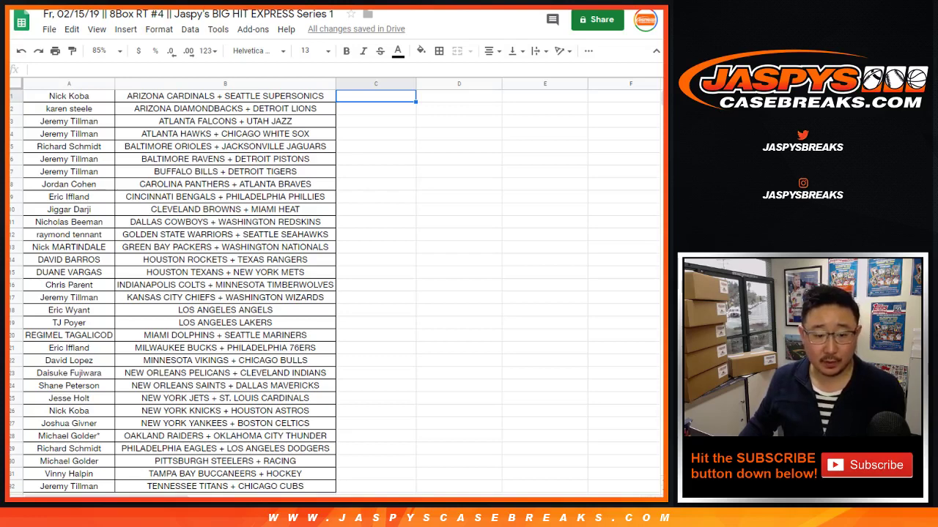
pyautogui.click(14, 449)
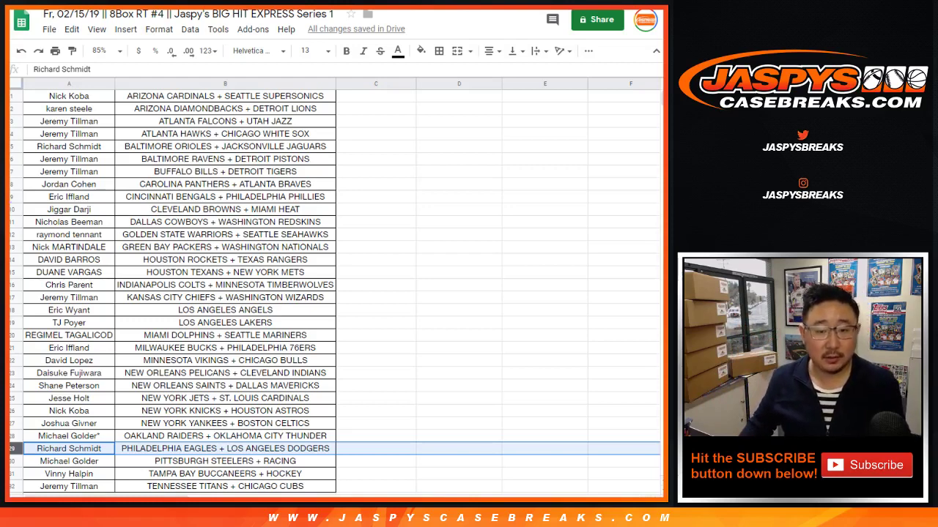
pyautogui.keyDown('ctrl'); pyautogui.click(13, 209); pyautogui.keyUp('ctrl')
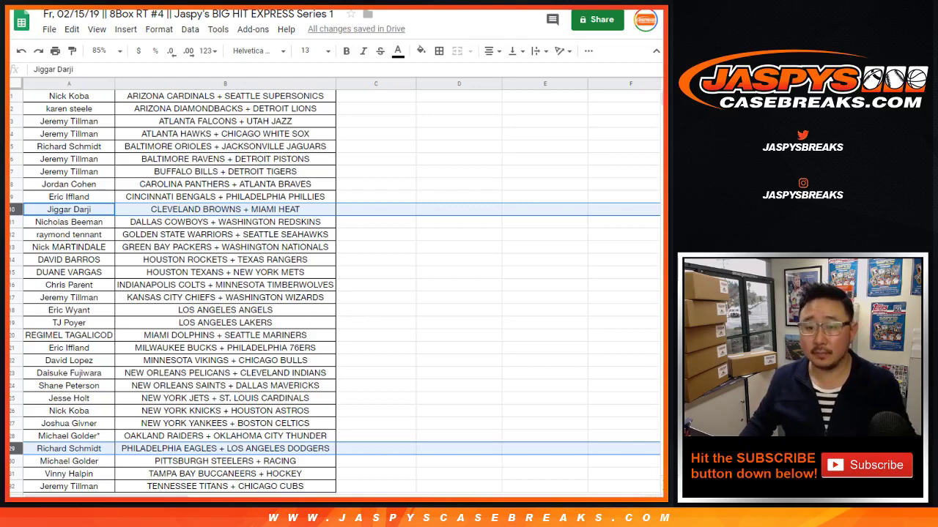
pyautogui.click(376, 209)
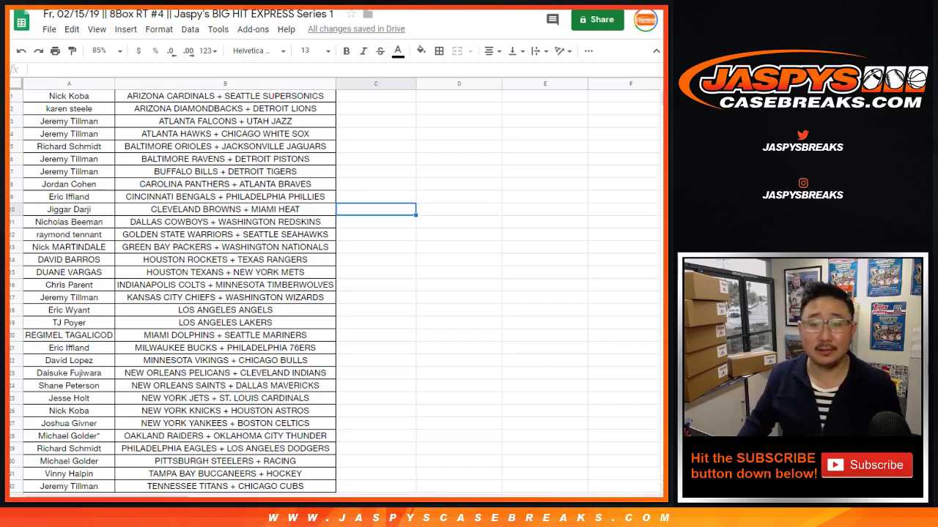
pyautogui.click(375, 96)
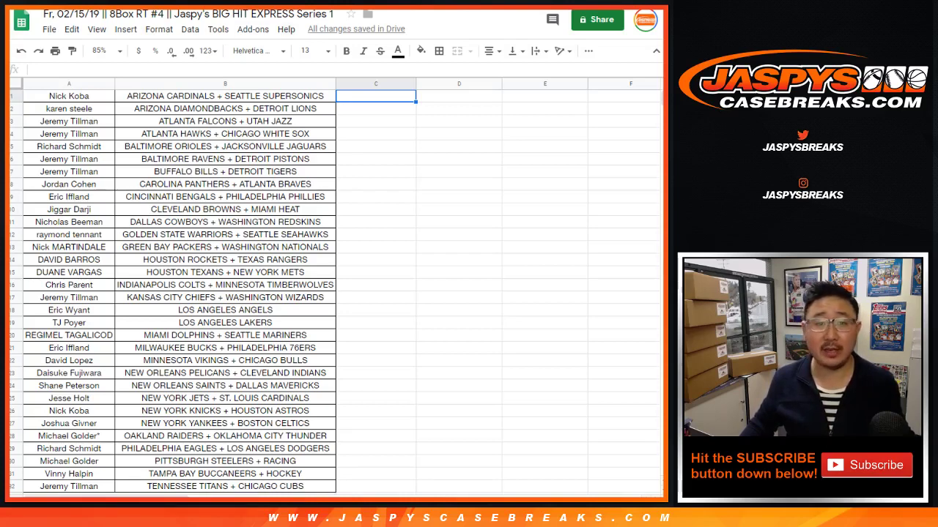
# View the enlarged product image on the case break's store page, and go back to the List Randomizer result.
pyautogui.hotkey('ctrl', 'Tab')
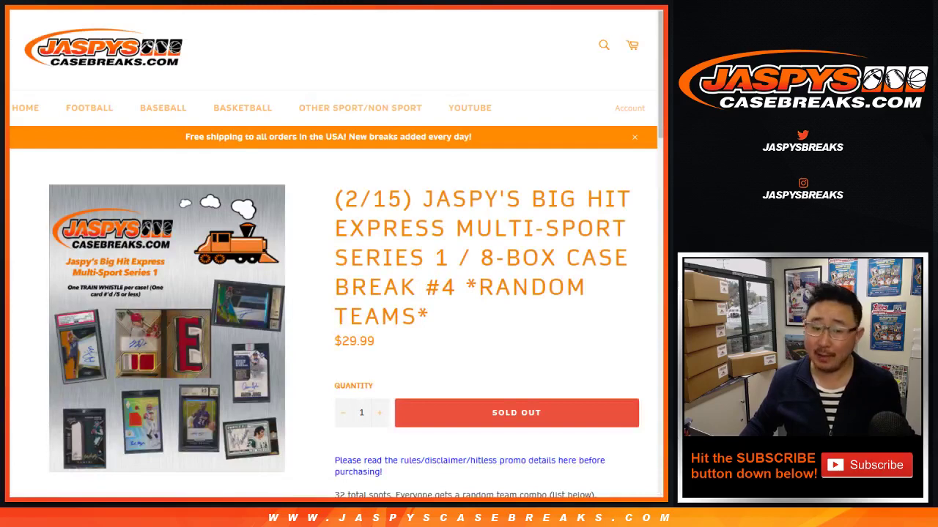
pyautogui.click(167, 329)
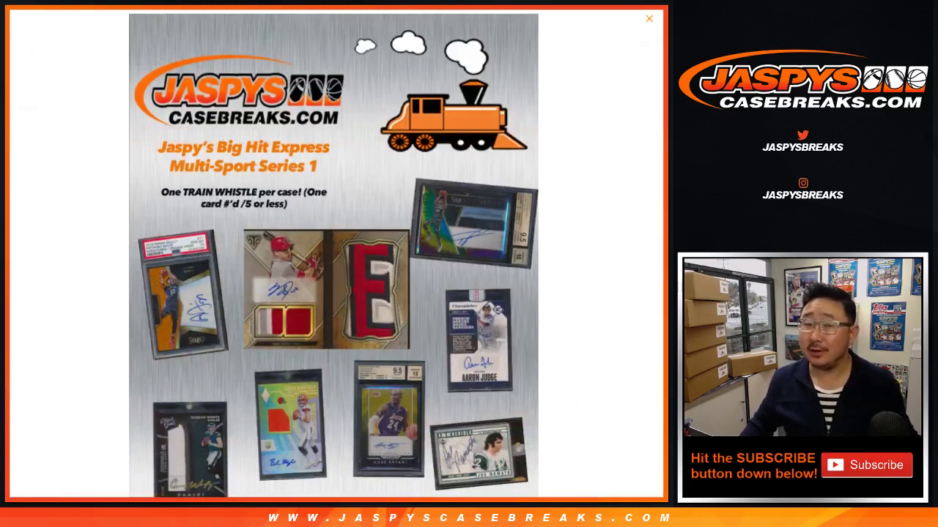
pyautogui.hotkey('ctrl', 'shift', 'Tab')
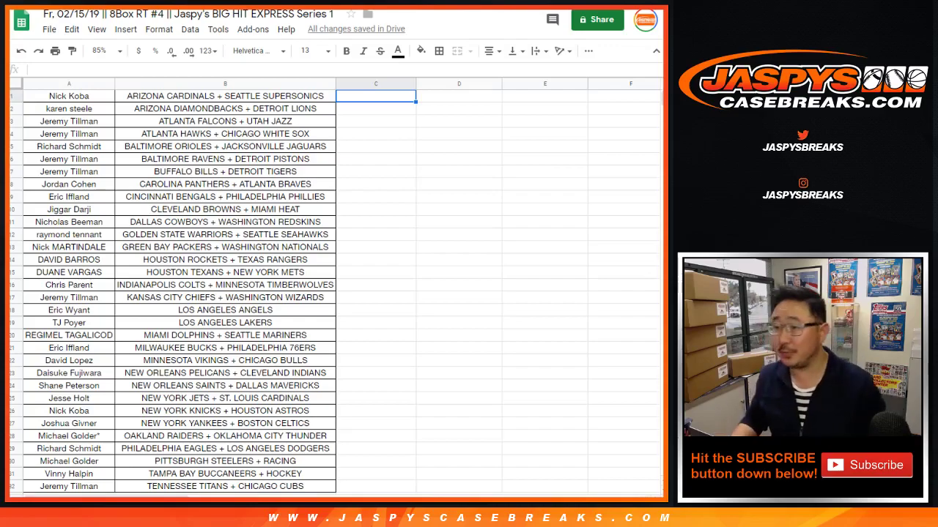
pyautogui.hotkey('ctrl', 'Tab')
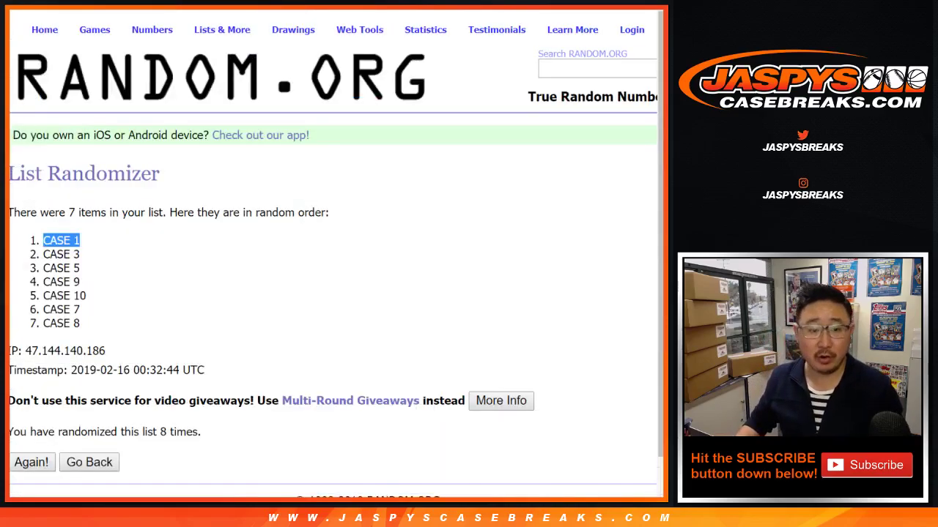